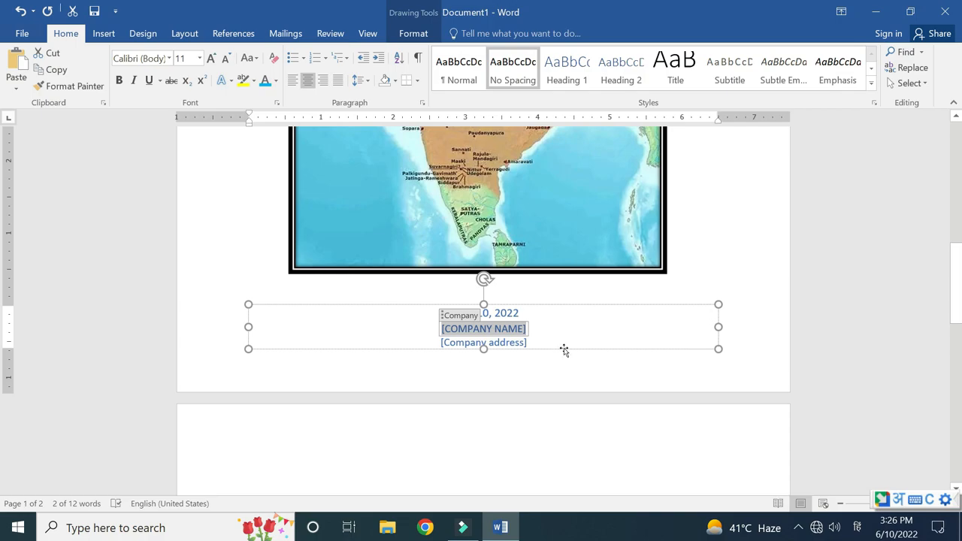
# Replace the company name placeholder under the map picture with "MAHIMA ENTERPRISES", using English keyboard input
pyautogui.scroll(3, 564, 350)
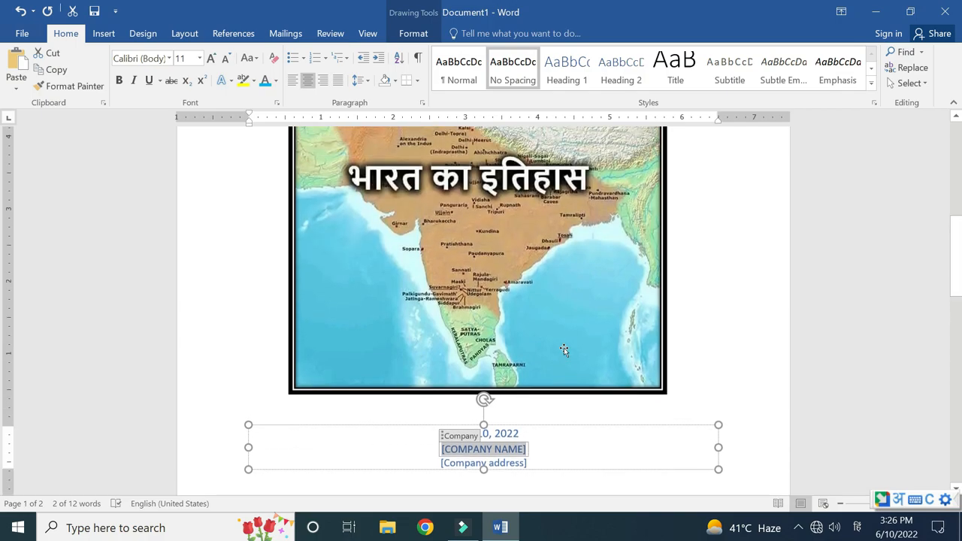
pyautogui.scroll(3, 533, 351)
pyautogui.scroll(-3, 533, 352)
pyautogui.scroll(-2, 533, 379)
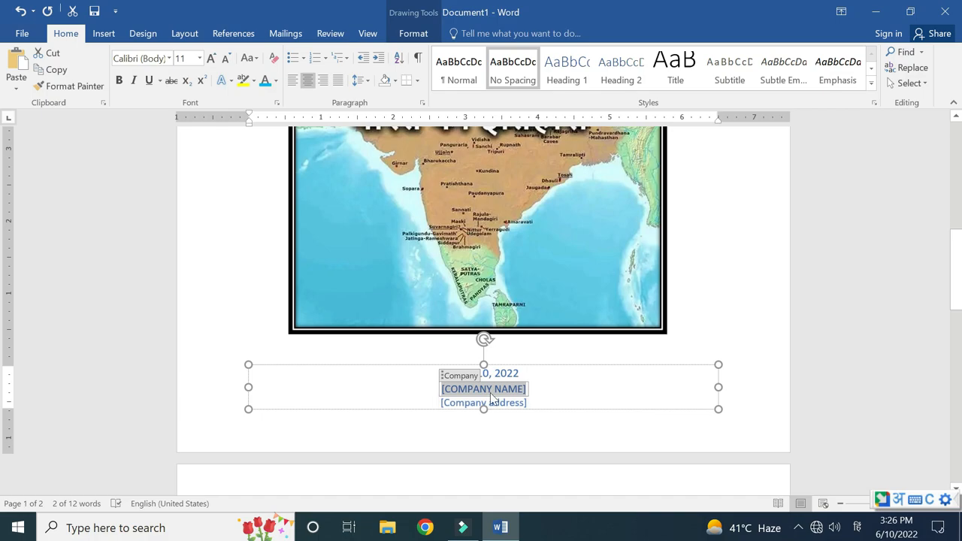
pyautogui.hotkey('alt', 'shift')
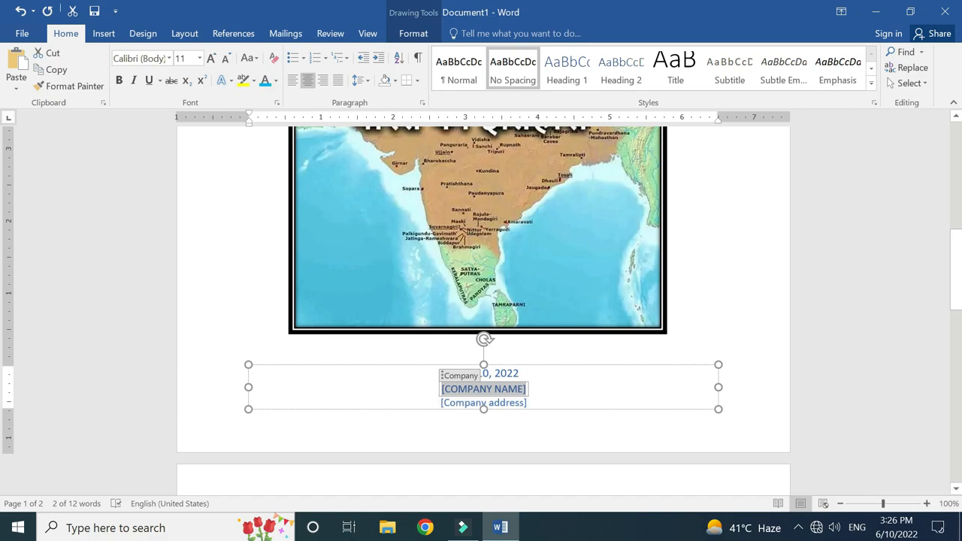
pyautogui.write('MAHIMA ENTERPRISES')
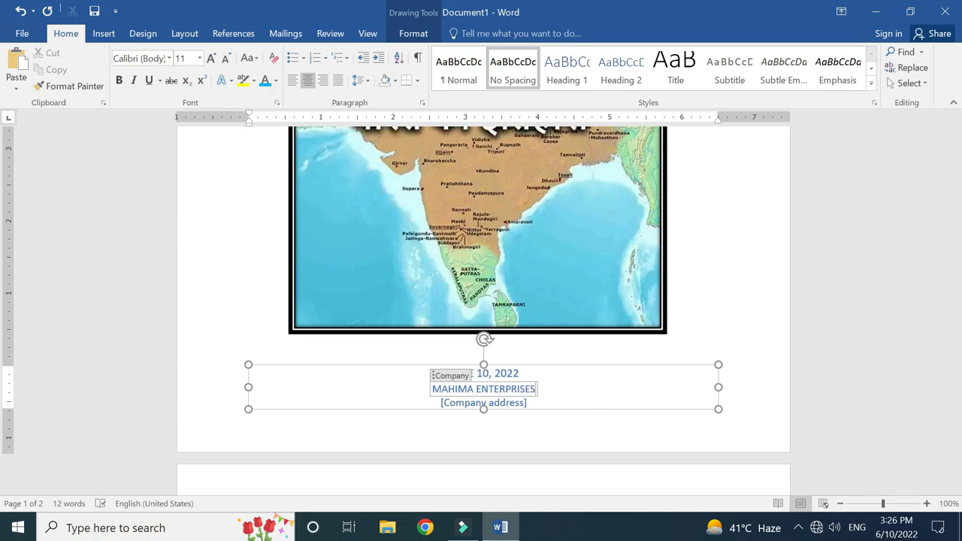
# Fill in the company address placeholder below the company name with the company's address
pyautogui.click(559, 403)
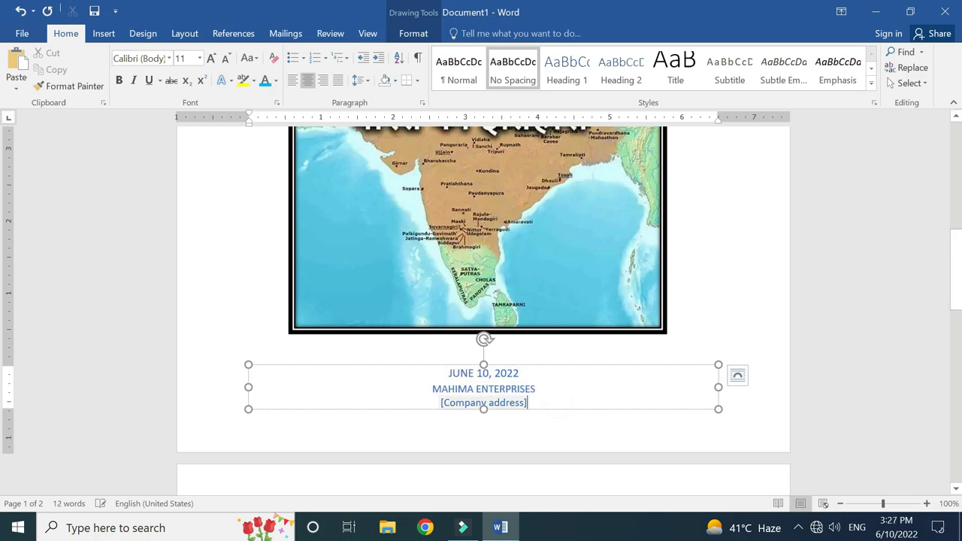
pyautogui.click(509, 404)
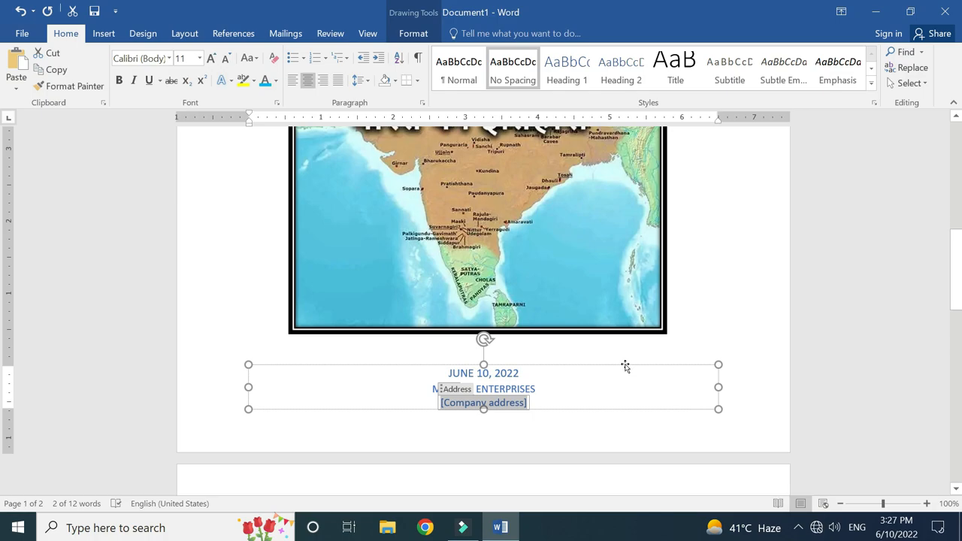
pyautogui.write('Ram')
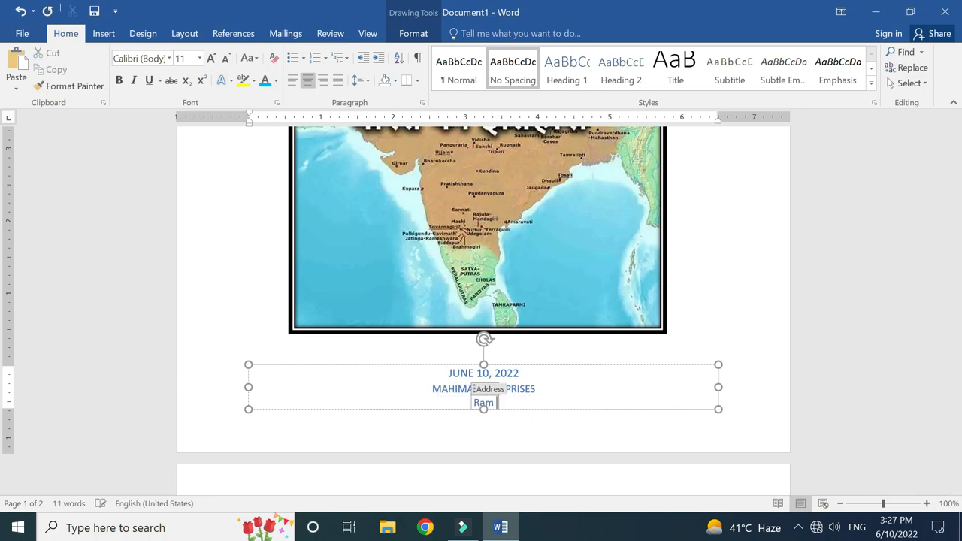
pyautogui.write(' Nagar')
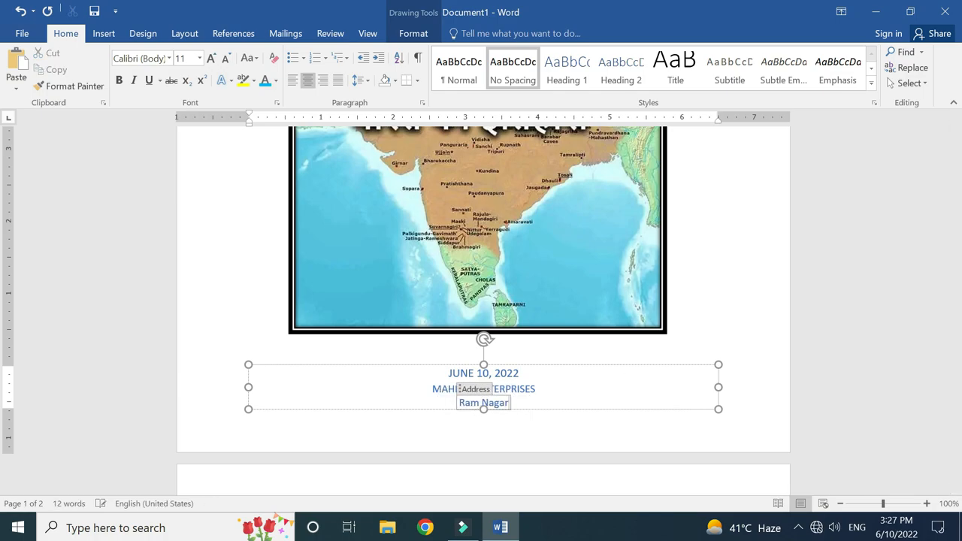
pyautogui.write(', Jaipur, Rajasthan')
# Increase the font size of the company address line to 12, leaving it non-bold
pyautogui.click(532, 404)
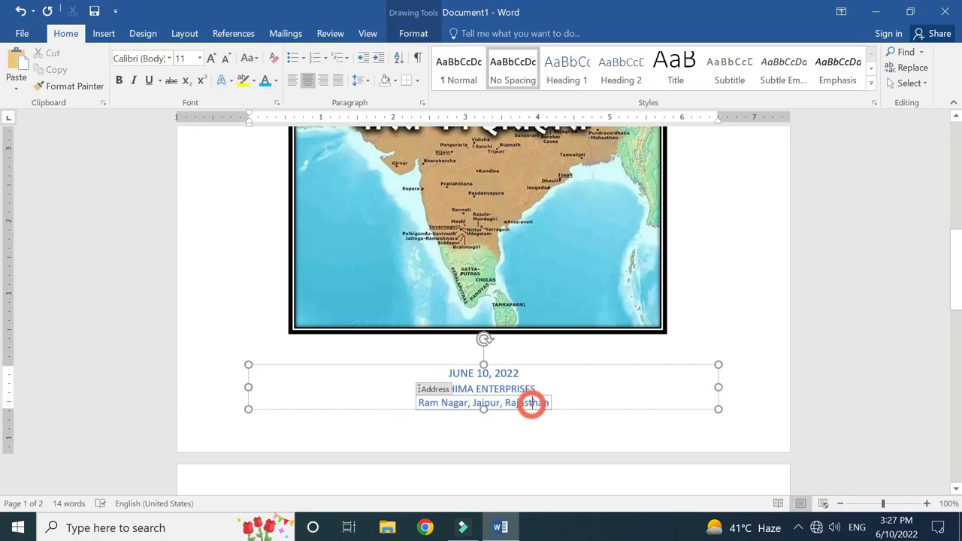
pyautogui.tripleClick(551, 403)
pyautogui.click(428, 385)
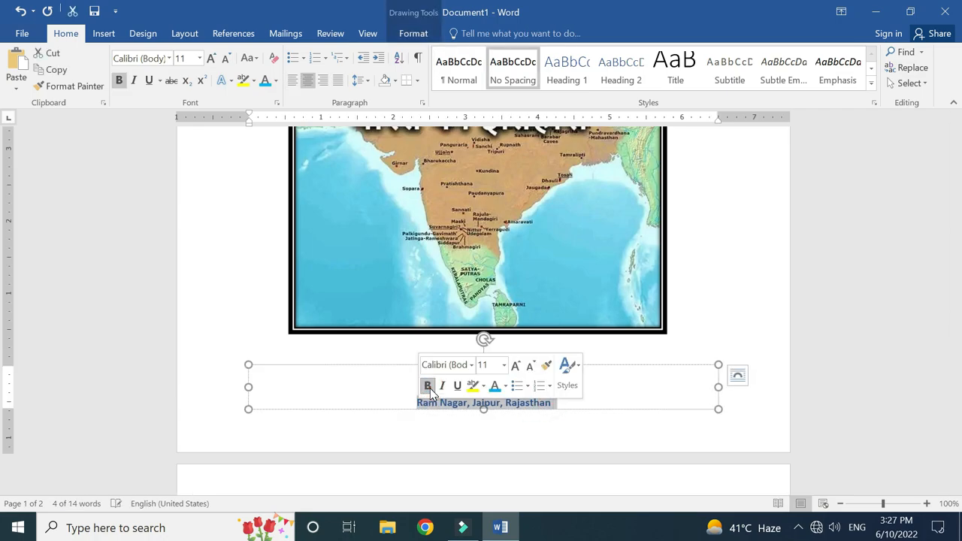
pyautogui.click(427, 385)
pyautogui.click(516, 365)
pyautogui.click(478, 404)
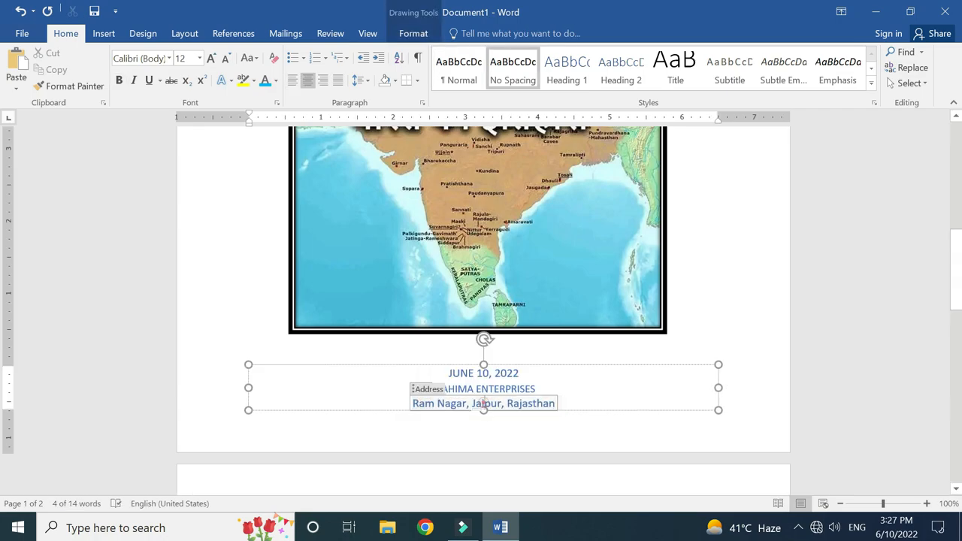
# Set the company name line "MAHIMA ENTERPRISES" to font size 18 and make it bold
pyautogui.tripleClick(516, 388)
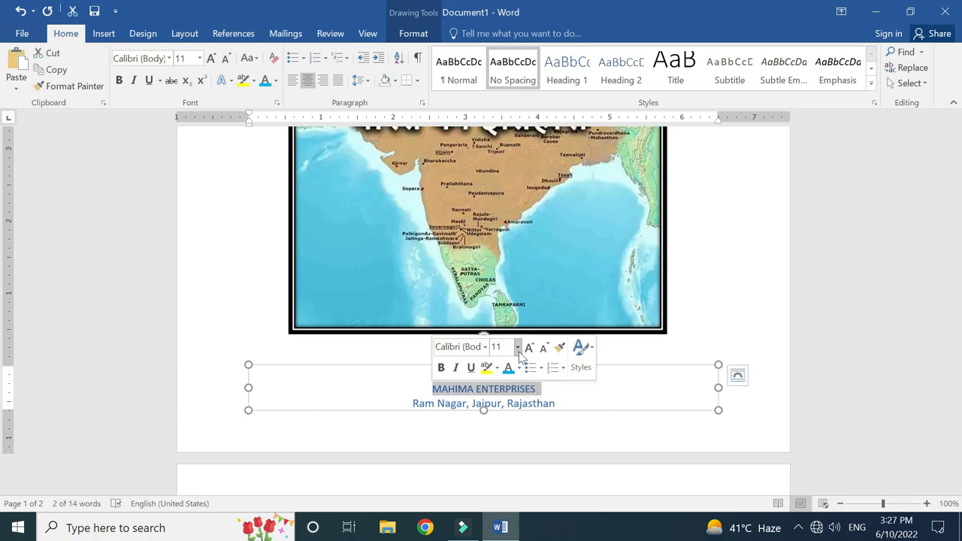
pyautogui.click(529, 347)
pyautogui.click(529, 347)
pyautogui.click(529, 347)
pyautogui.click(530, 347)
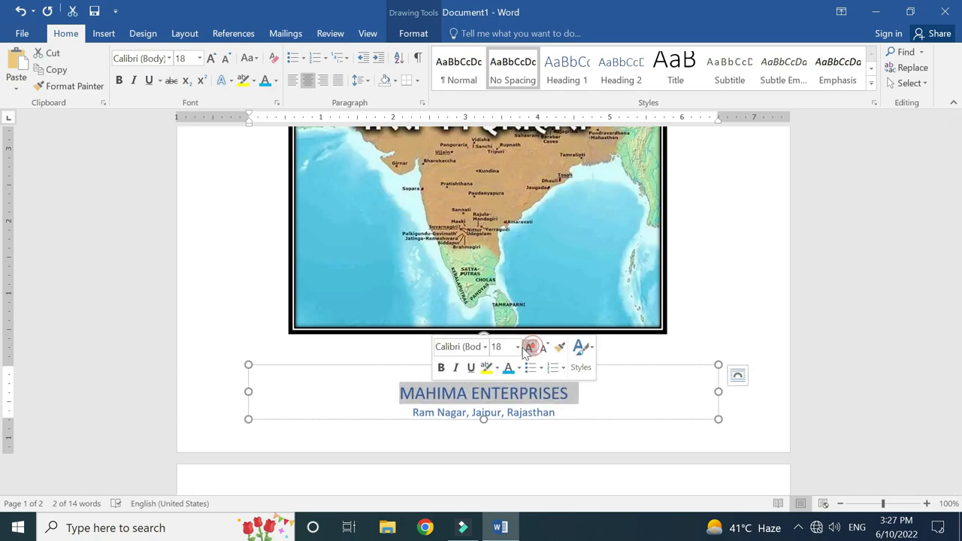
pyautogui.click(442, 370)
pyautogui.click(498, 411)
pyautogui.click(736, 346)
# Review the whole cover page from the title and subtitle down to the date, company name and address
pyautogui.scroll(1, 736, 346)
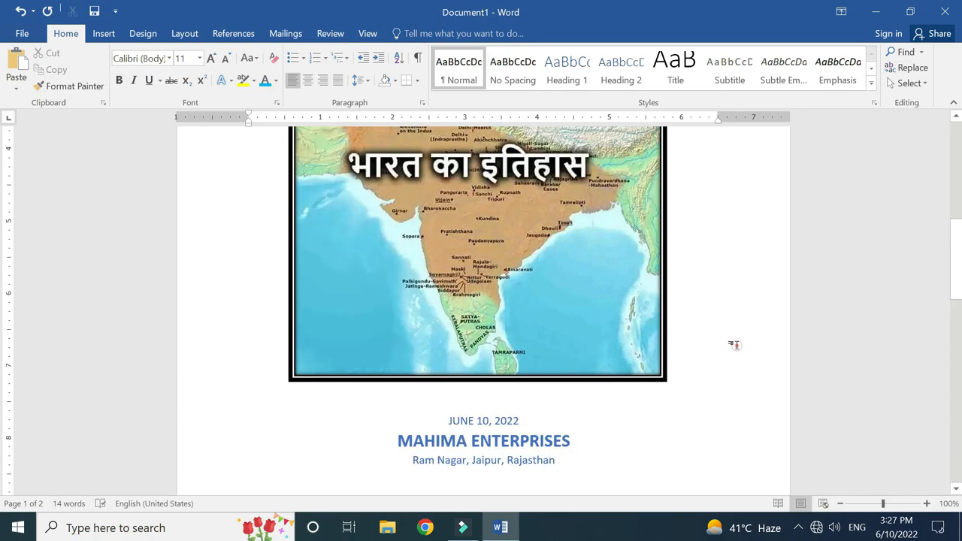
pyautogui.scroll(1, 736, 346)
pyautogui.scroll(-4, 578, 403)
pyautogui.scroll(8, 497, 353)
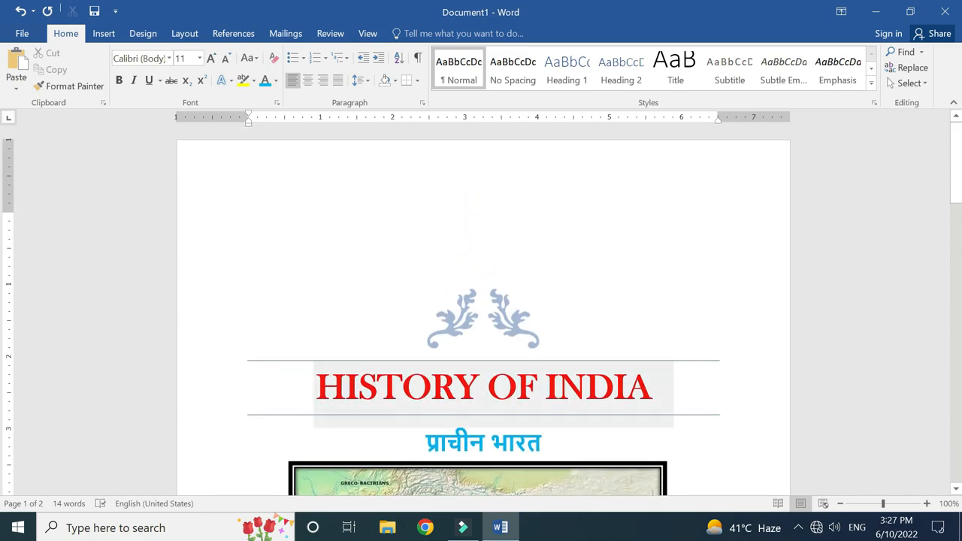
pyautogui.scroll(-1, 484, 353)
pyautogui.scroll(1, 483, 353)
pyautogui.scroll(-5, 542, 349)
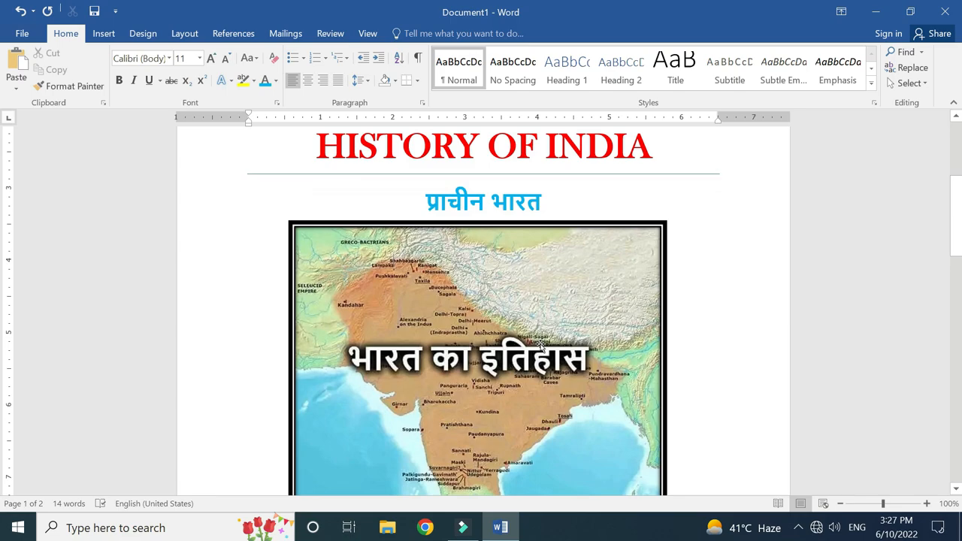
pyautogui.scroll(4, 542, 348)
pyautogui.scroll(-6, 542, 348)
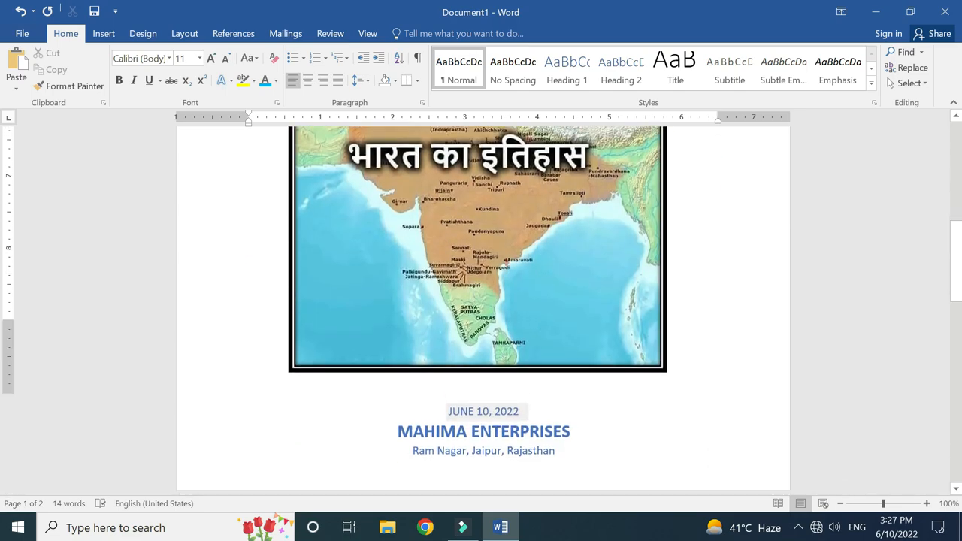
pyautogui.scroll(4, 542, 349)
pyautogui.keyDown('ctrl'); pyautogui.scroll(-6, 542, 349); pyautogui.keyUp('ctrl')
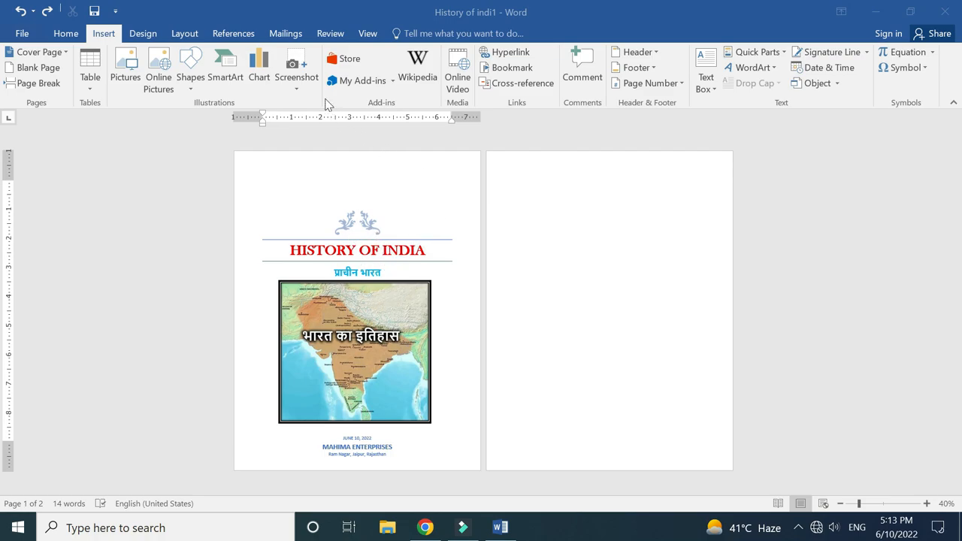
# Set the document zoom to 100% and return to the start of the cover page
pyautogui.click(367, 36)
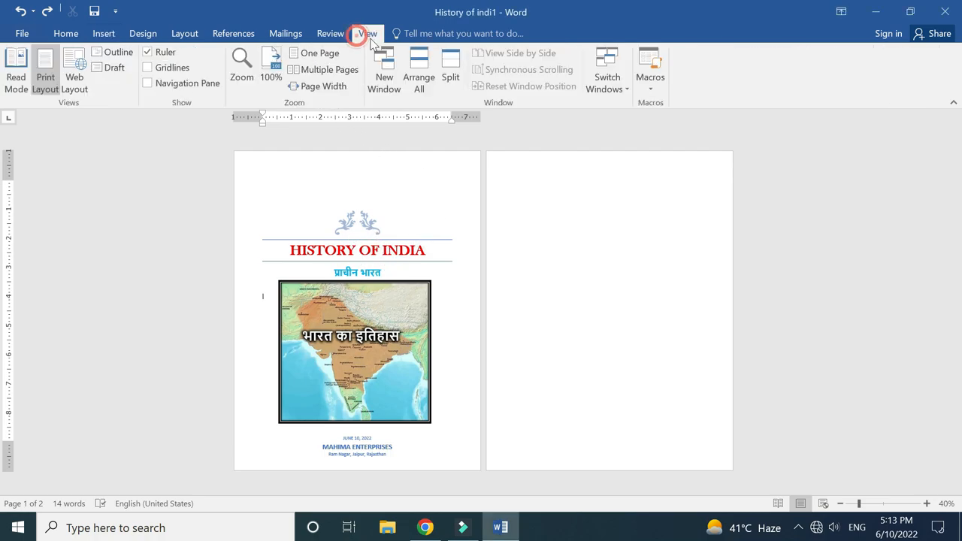
pyautogui.click(270, 68)
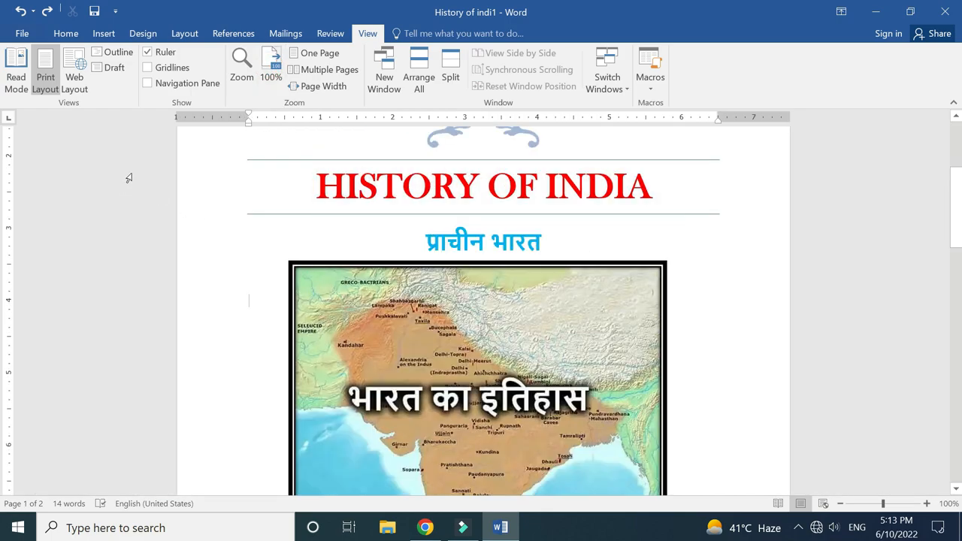
pyautogui.scroll(4, 232, 182)
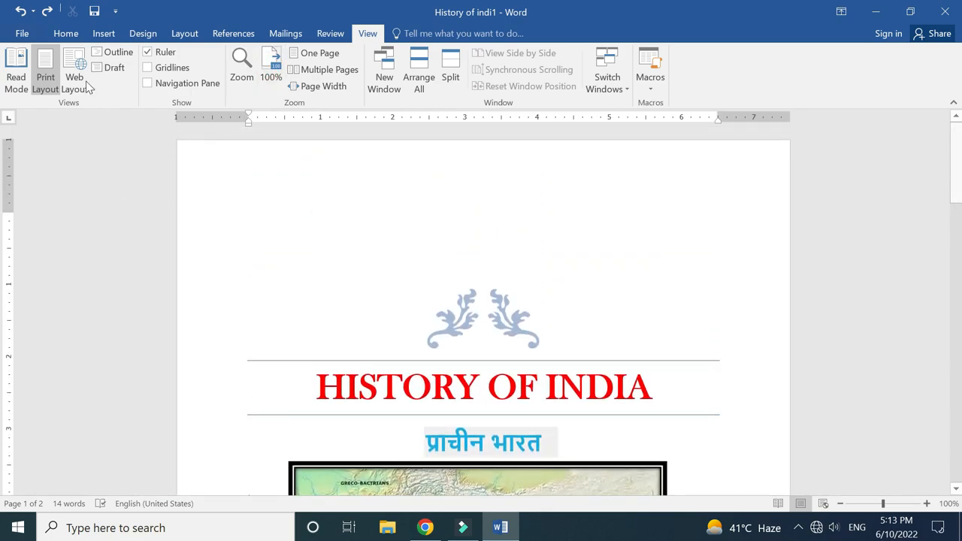
# Browse the built-in cover page designs and replace the current cover with the Austin design
pyautogui.click(66, 34)
pyautogui.click(103, 34)
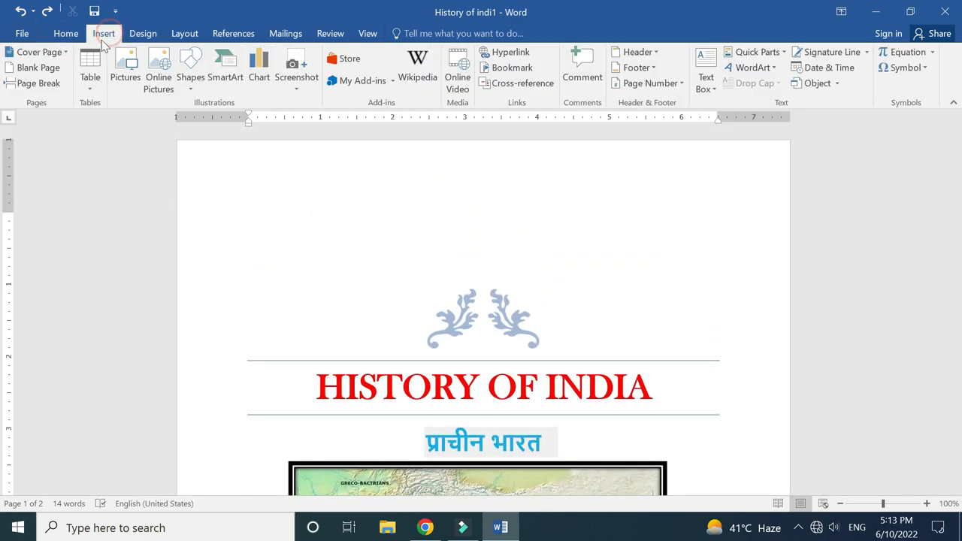
pyautogui.click(63, 53)
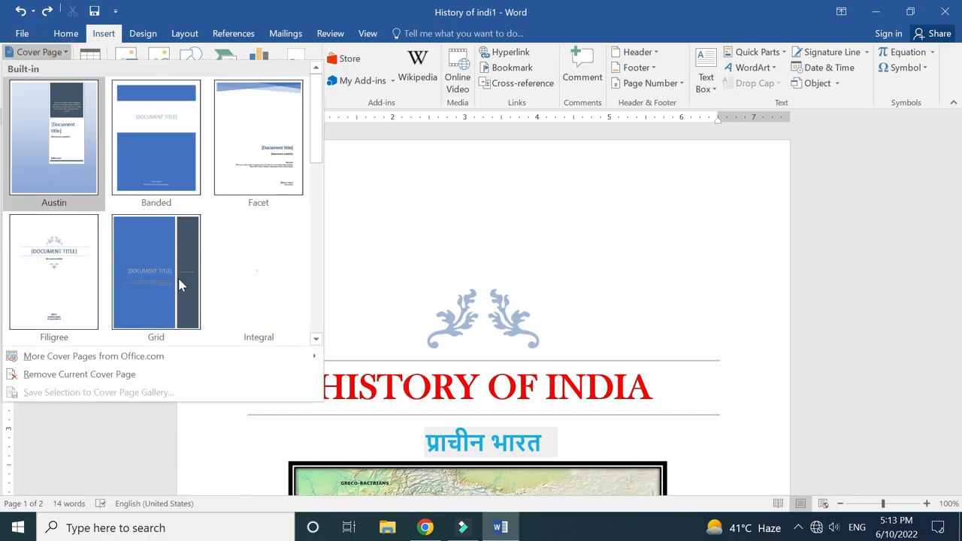
pyautogui.moveTo(316, 139); pyautogui.dragTo(318, 202)
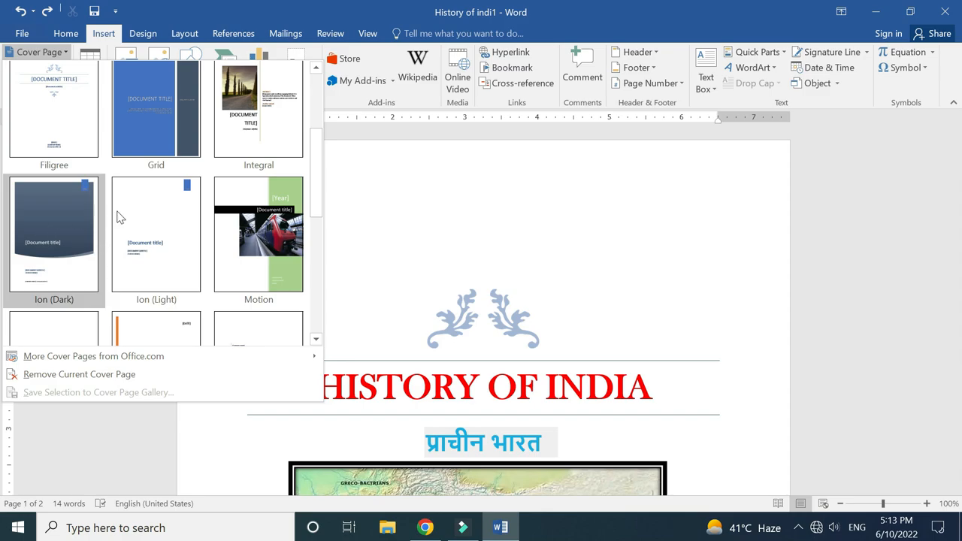
pyautogui.scroll(3, 123, 215)
pyautogui.scroll(-10, 128, 211)
pyautogui.scroll(10, 132, 217)
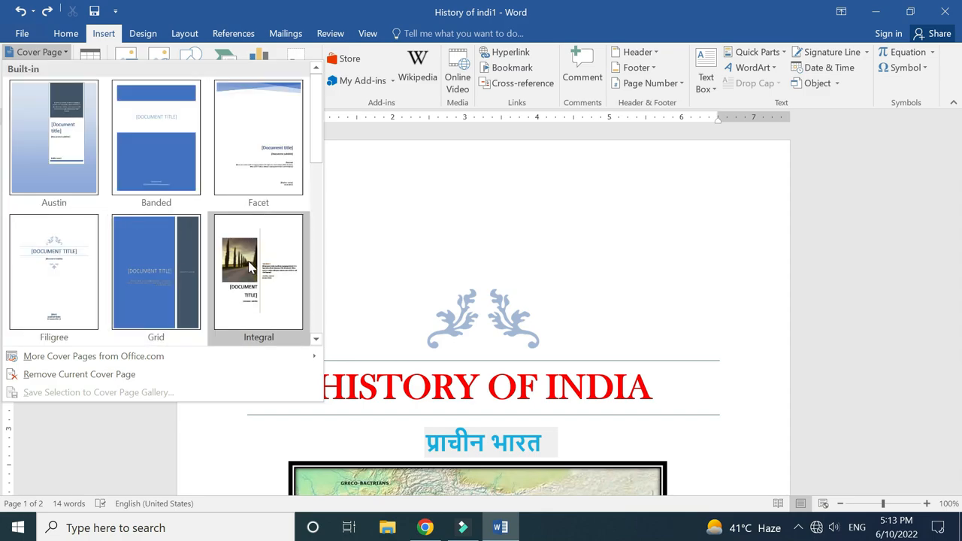
pyautogui.click(60, 116)
# Look over the Austin cover page and the page after it, and undo the cover page change
pyautogui.scroll(-6, 536, 317)
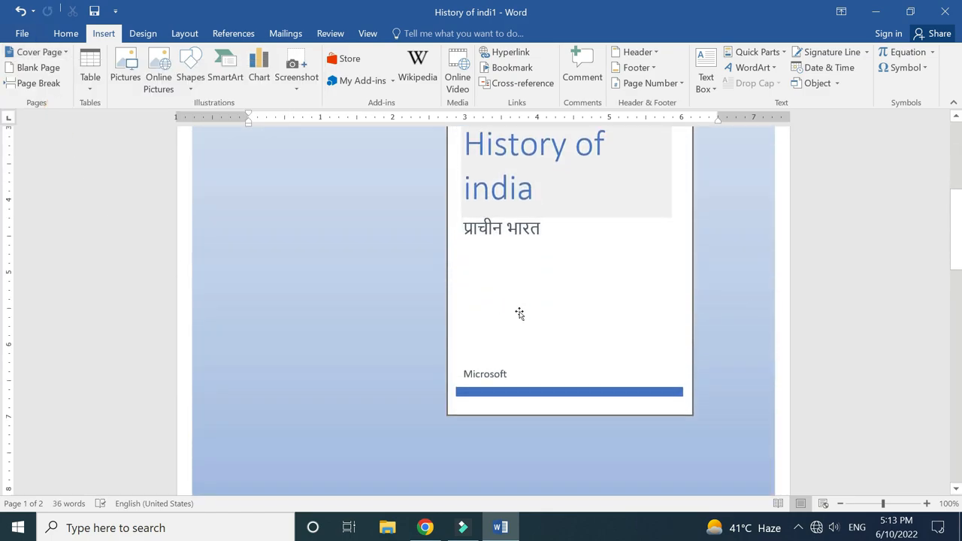
pyautogui.scroll(2, 520, 313)
pyautogui.scroll(5, 483, 309)
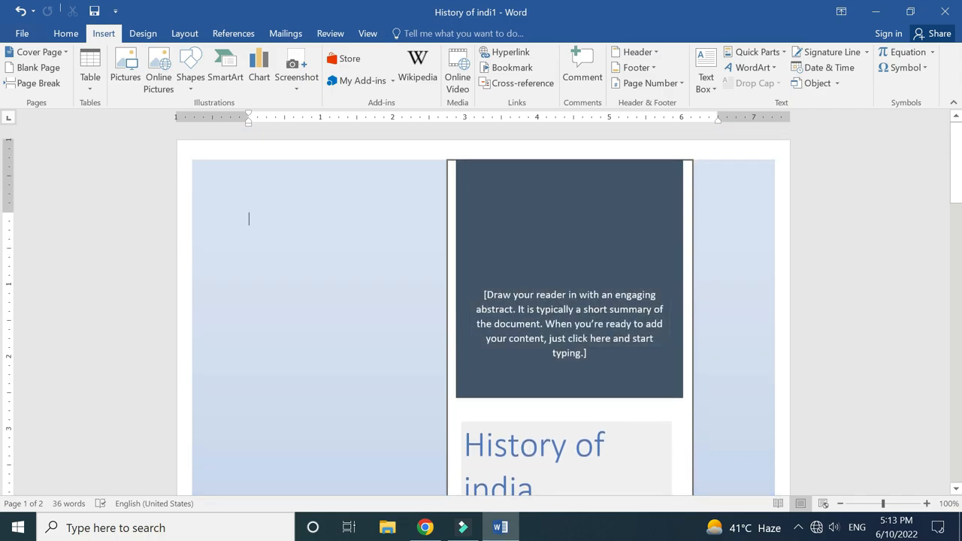
pyautogui.scroll(-20, 483, 310)
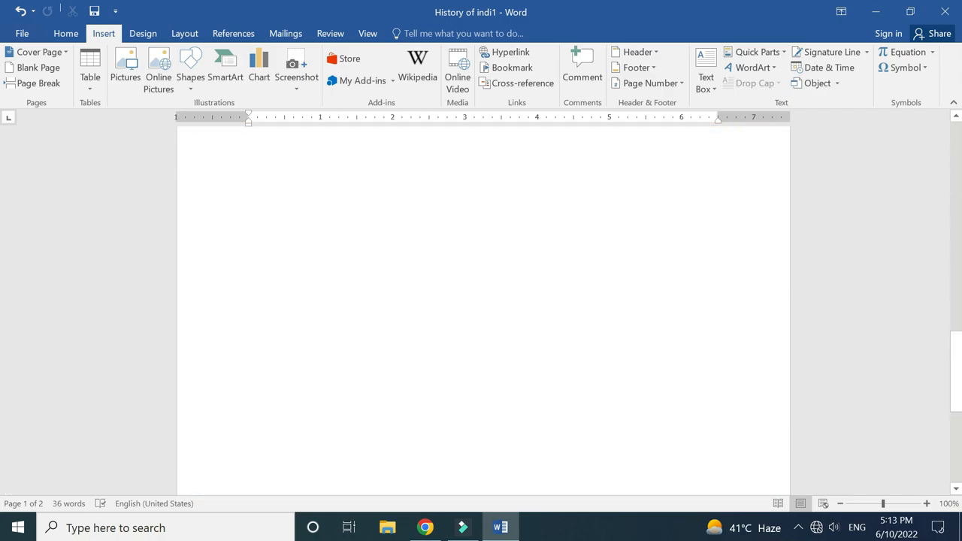
pyautogui.scroll(14, 484, 311)
pyautogui.scroll(7, 483, 311)
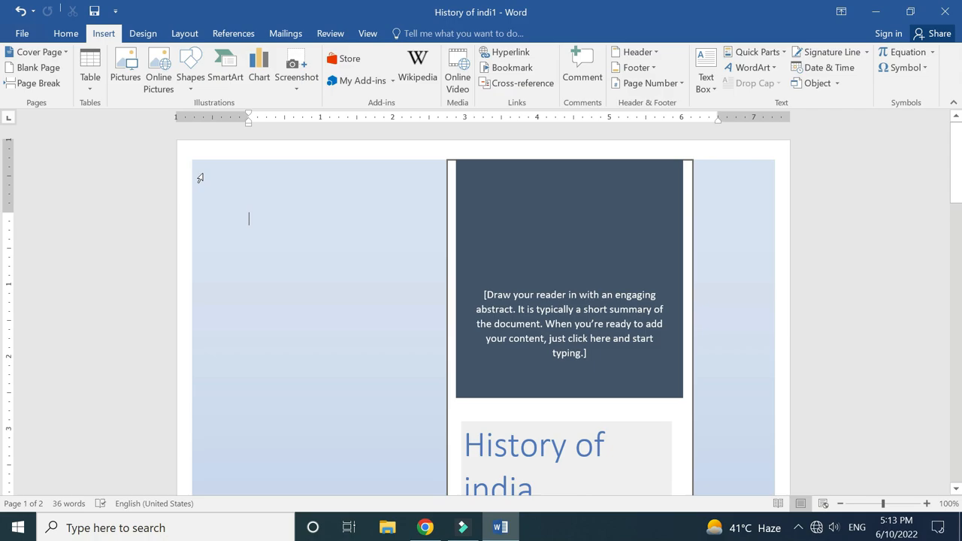
pyautogui.hotkey('ctrl', 'z')
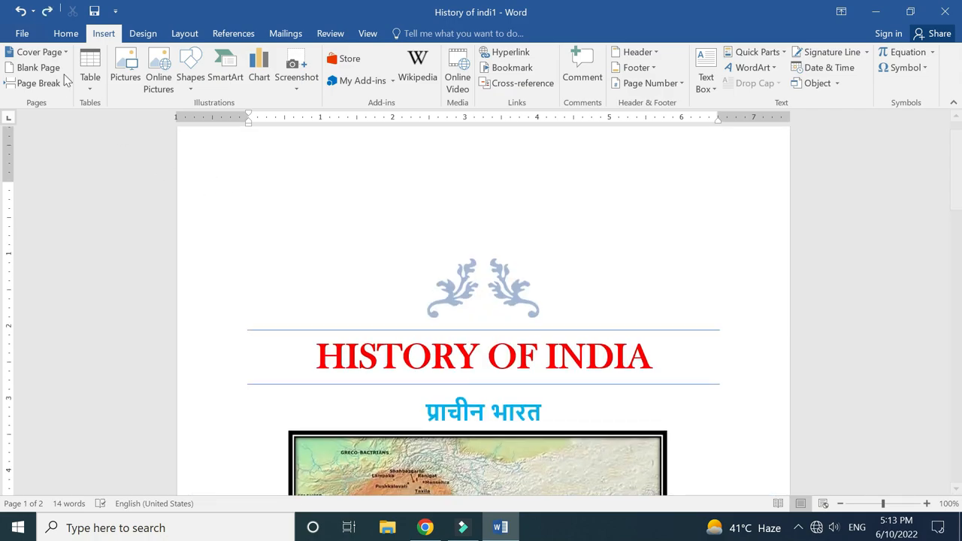
# Replace the current cover with the built-in Integral cover page and look over the new layout
pyautogui.click(65, 53)
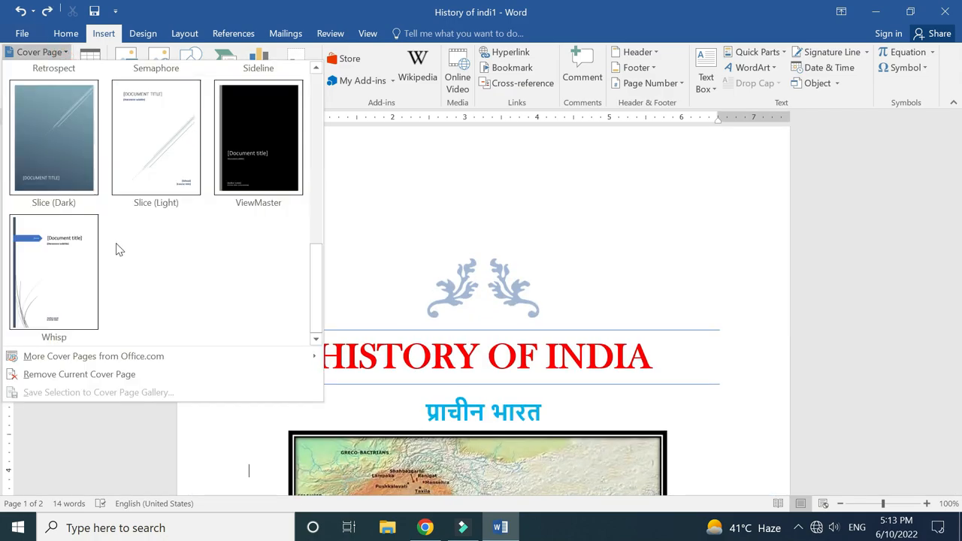
pyautogui.scroll(5, 135, 214)
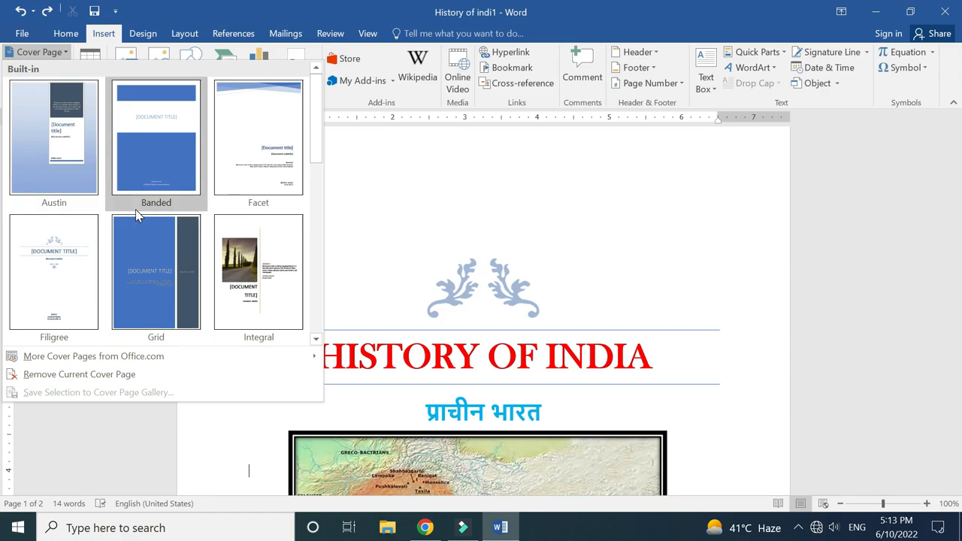
pyautogui.scroll(-5, 156, 210)
pyautogui.scroll(5, 202, 181)
pyautogui.click(256, 263)
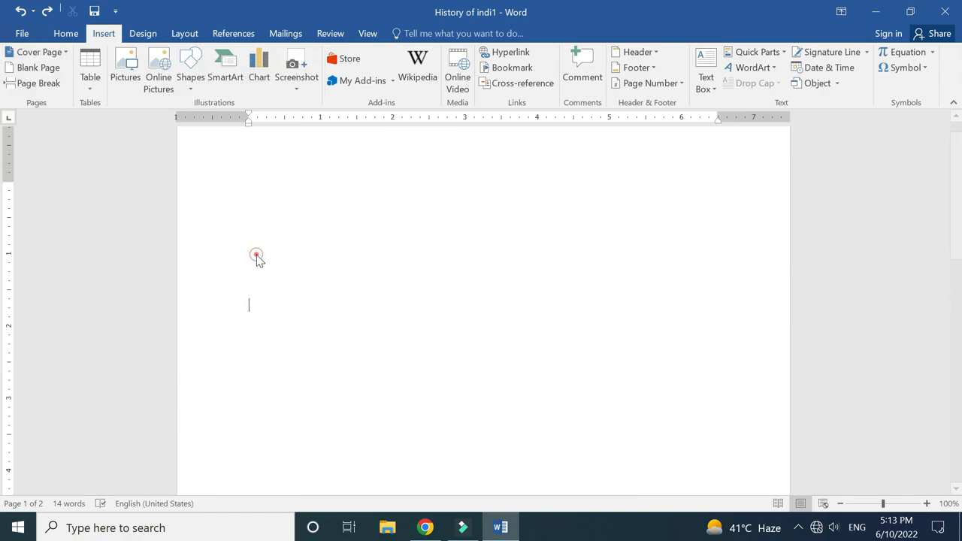
pyautogui.scroll(-3, 464, 367)
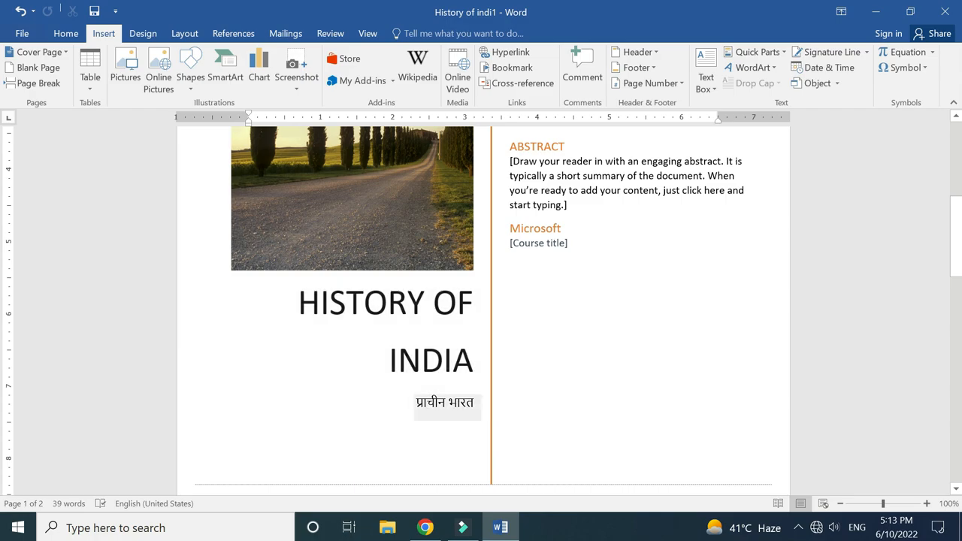
pyautogui.scroll(4, 483, 324)
pyautogui.scroll(-8, 482, 323)
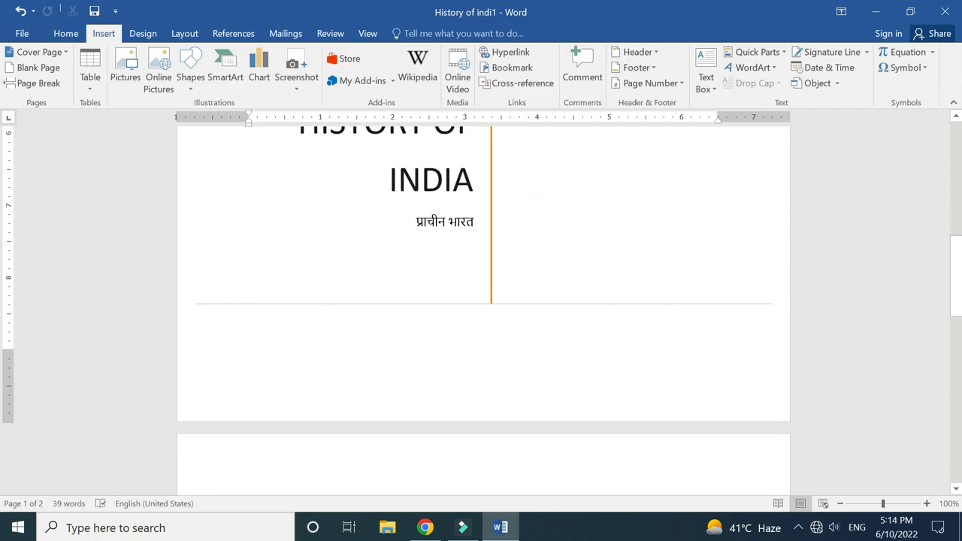
# Replace the Integral cover with the built-in cover page that has a dark vertical bar and a blue date arrow, and look over the design
pyautogui.scroll(9, 483, 323)
pyautogui.click(386, 293)
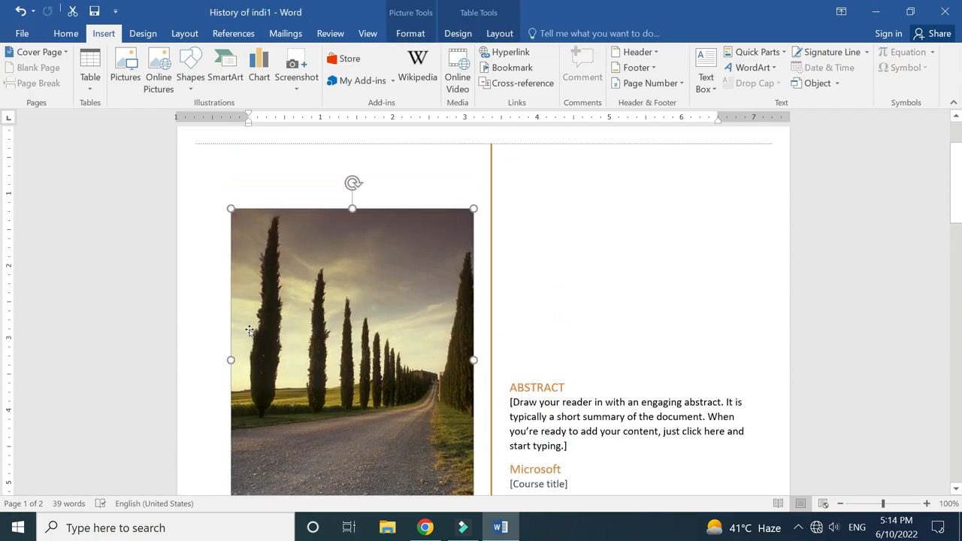
pyautogui.scroll(-1, 315, 333)
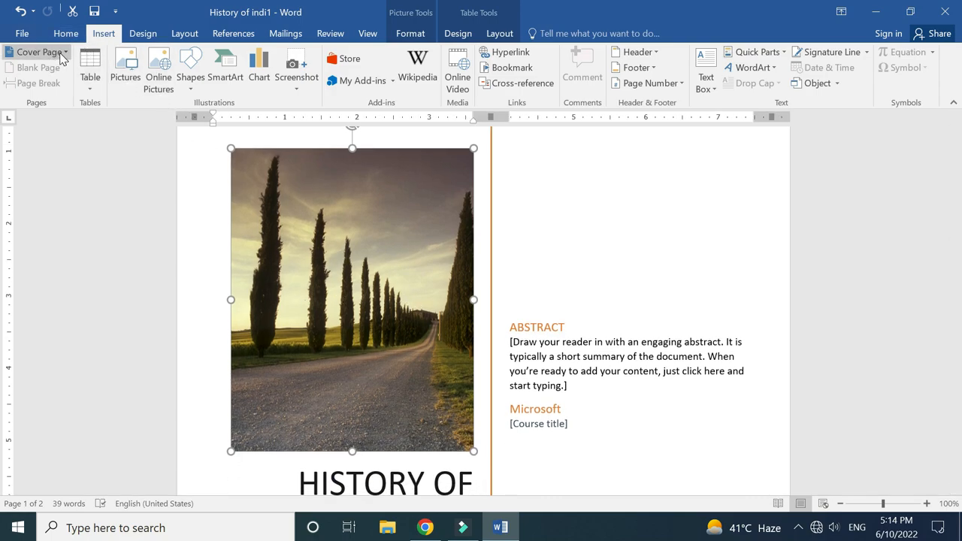
pyautogui.click(621, 230)
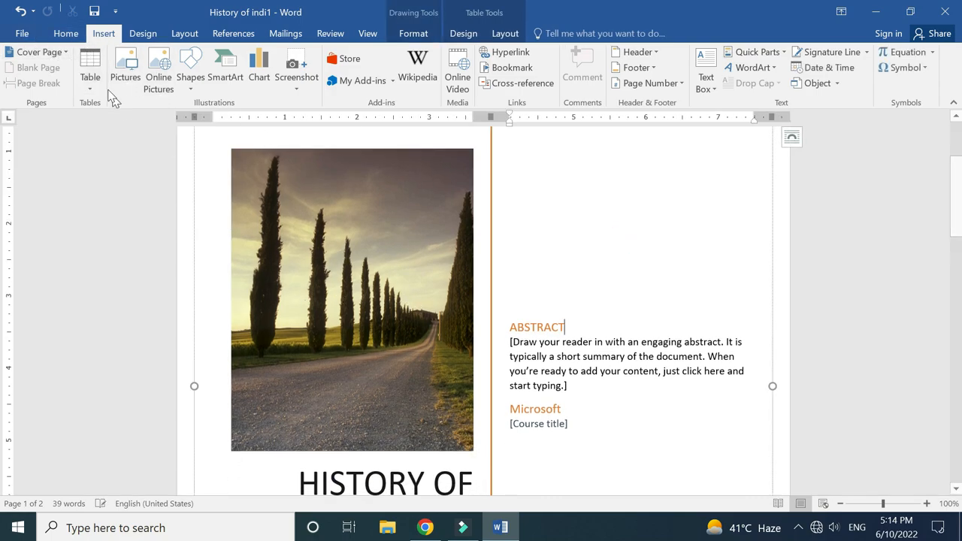
pyautogui.click(62, 55)
pyautogui.scroll(-5, 200, 249)
pyautogui.click(69, 277)
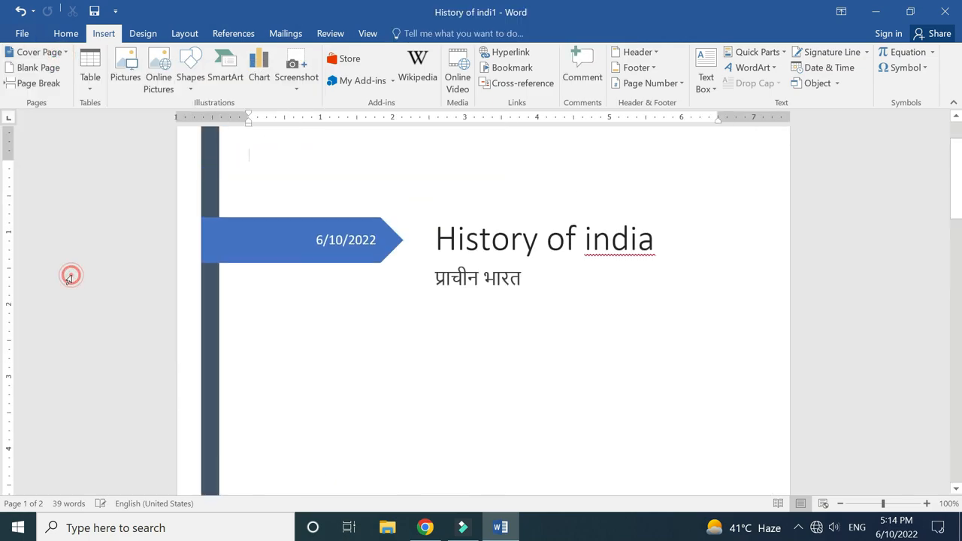
pyautogui.scroll(-5, 482, 310)
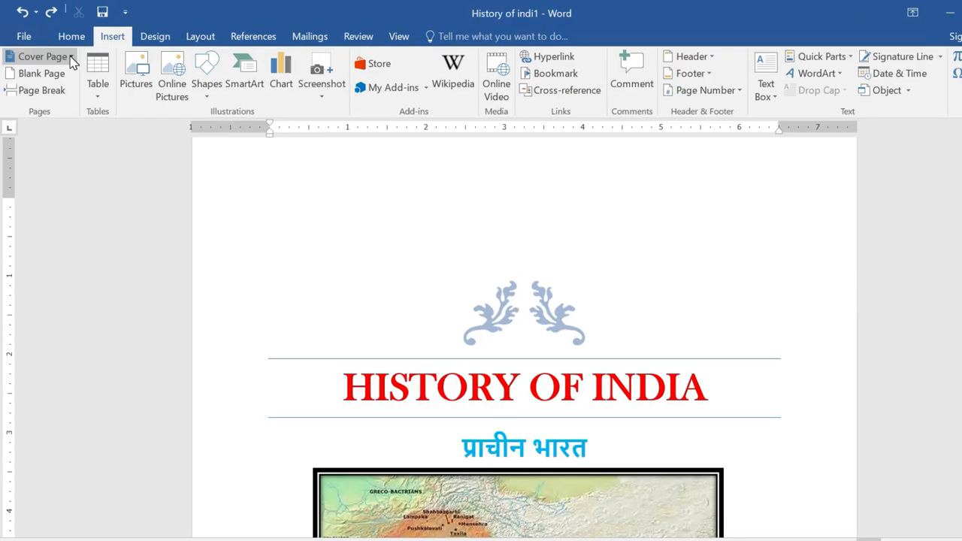
# Remove the current cover page from the document, check the remaining page, and undo the removal
pyautogui.click(70, 57)
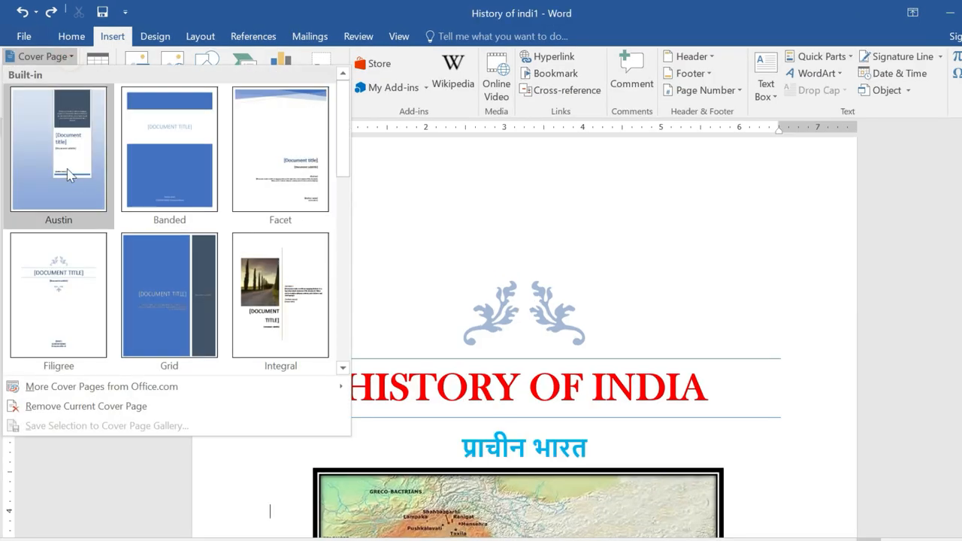
pyautogui.moveTo(114, 391)
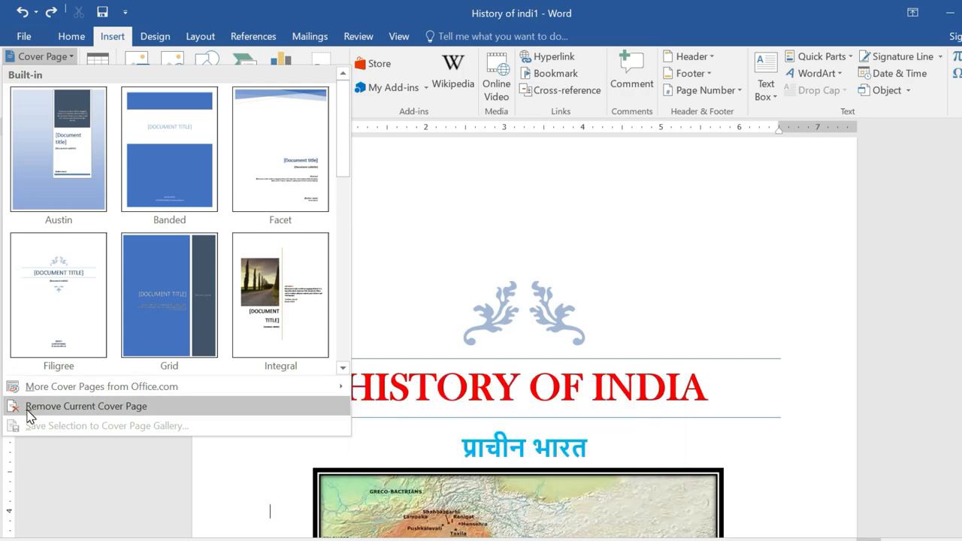
pyautogui.click(136, 407)
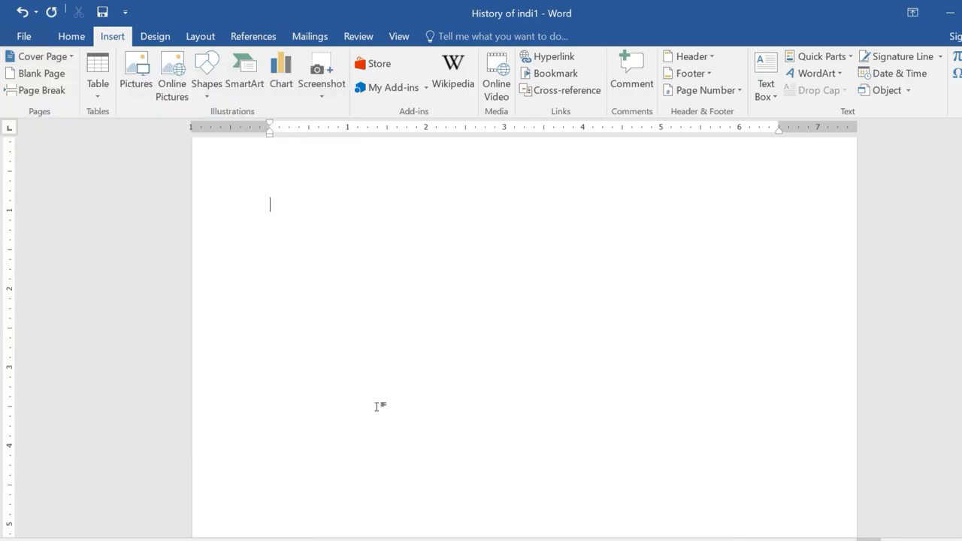
pyautogui.scroll(-5, 436, 421)
pyautogui.scroll(-5, 435, 421)
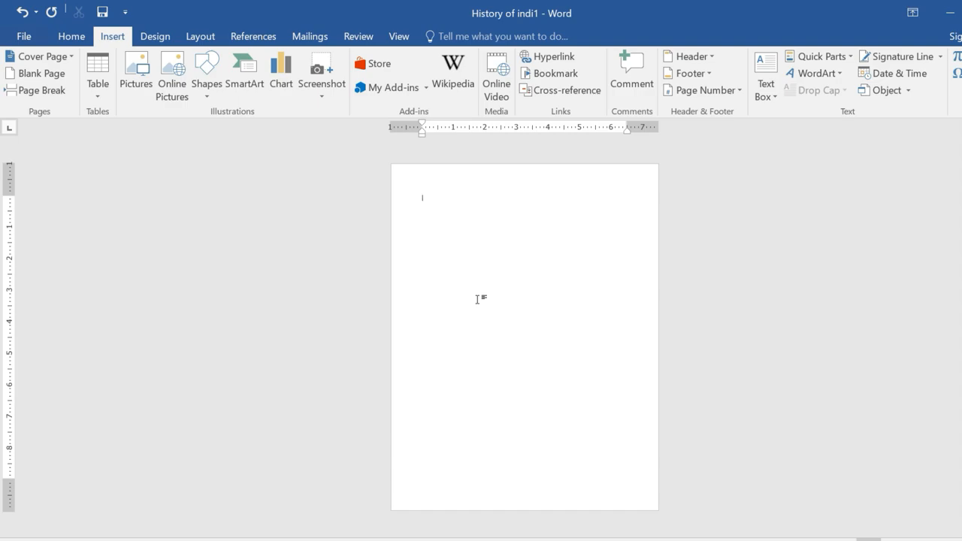
pyautogui.hotkey('ctrl', 'z')
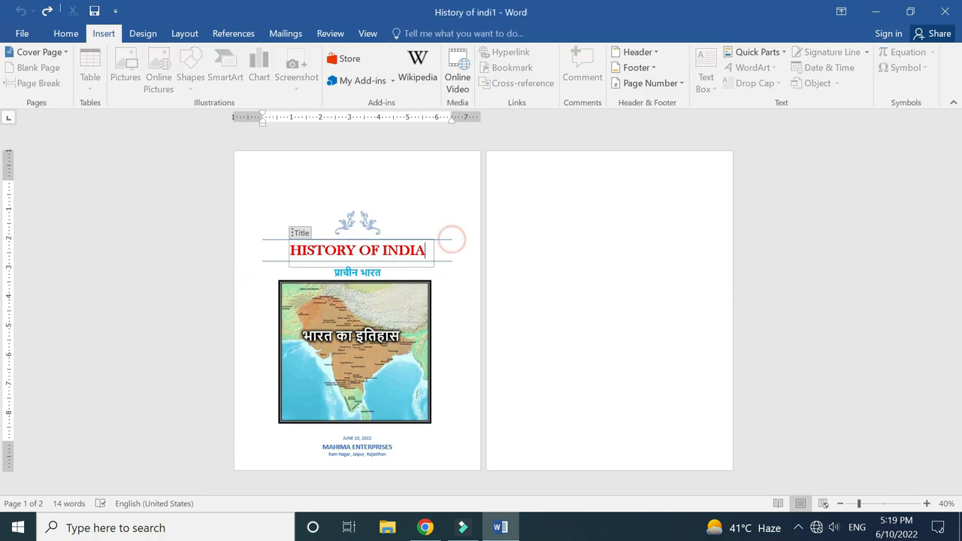
# Save the cover's map picture to the Cover Pages gallery as a building block under a person's name, and check the gallery
pyautogui.click(410, 346)
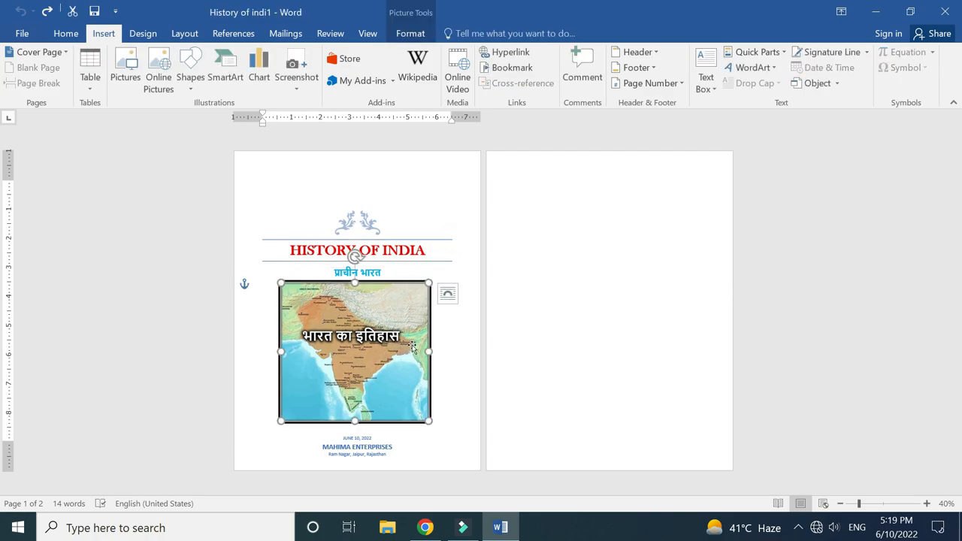
pyautogui.click(66, 51)
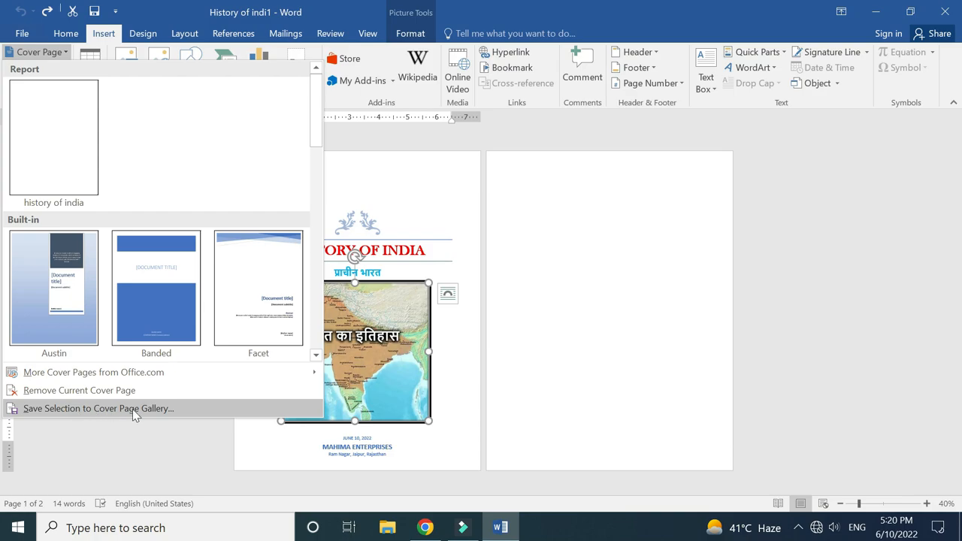
pyautogui.click(90, 409)
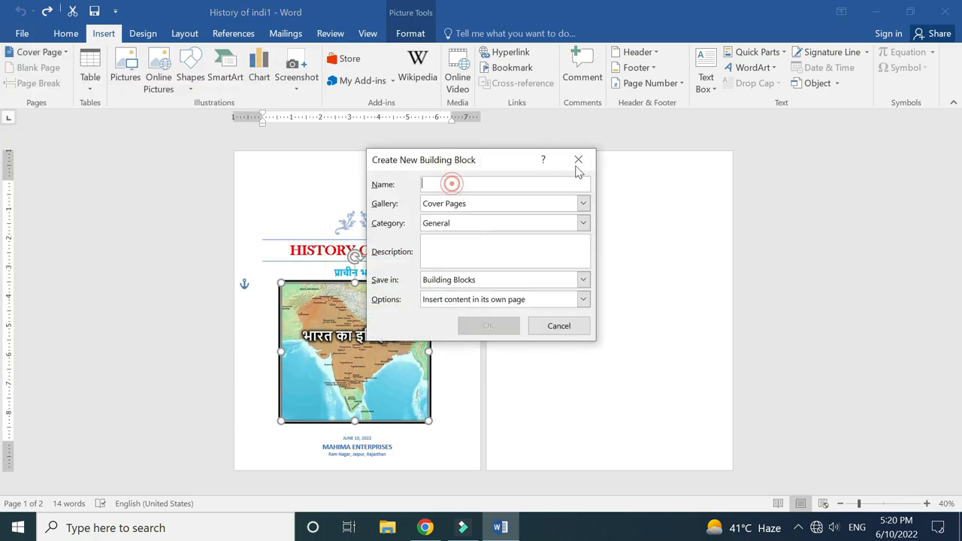
pyautogui.write('dalchand')
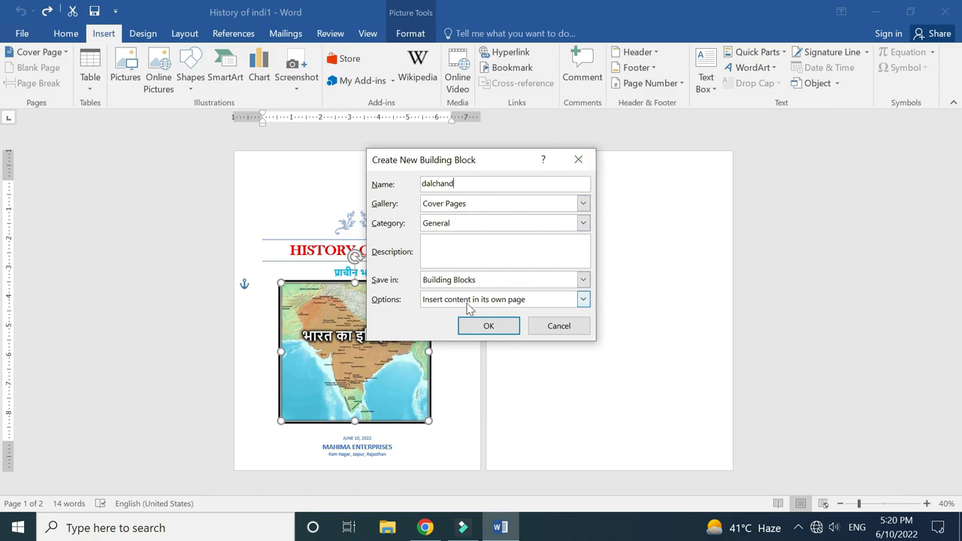
pyautogui.click(492, 325)
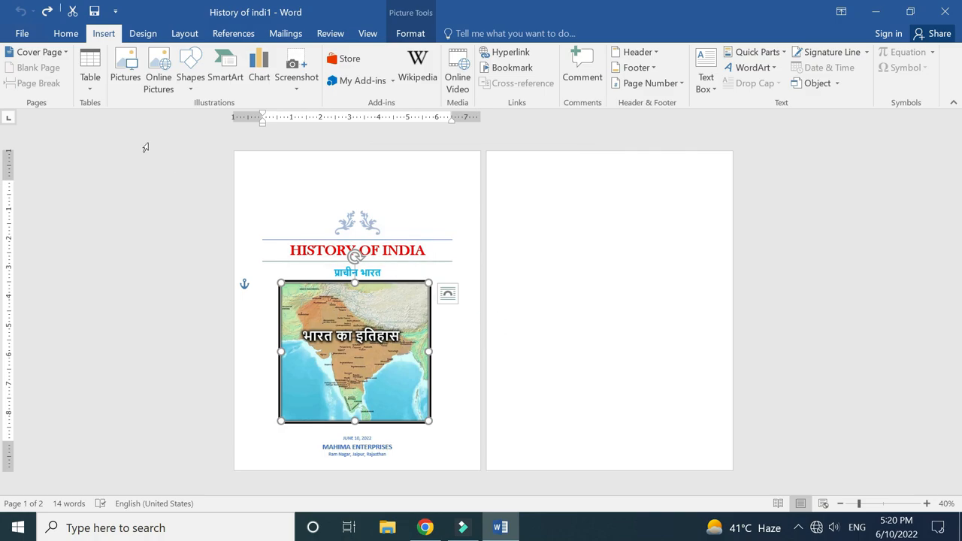
pyautogui.click(56, 58)
pyautogui.scroll(-5, 131, 265)
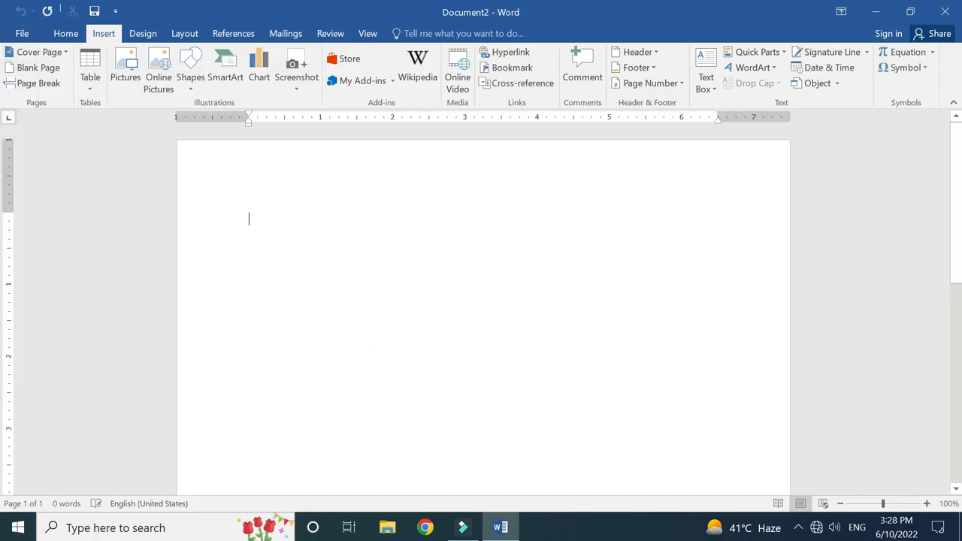
# Generate sample text in the empty document Document2 with =rand(10,6)
pyautogui.write('=rand(')
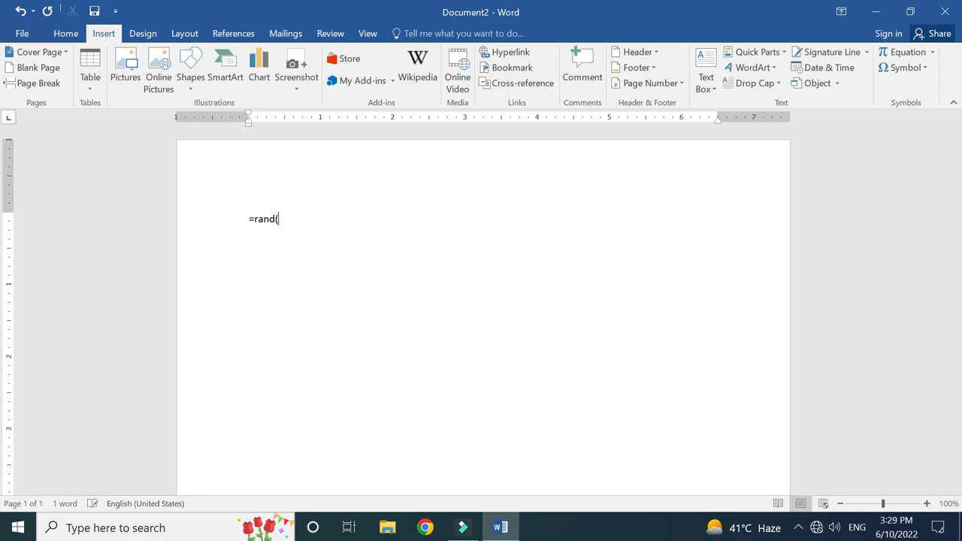
pyautogui.write('10,6)')
pyautogui.press('Return')
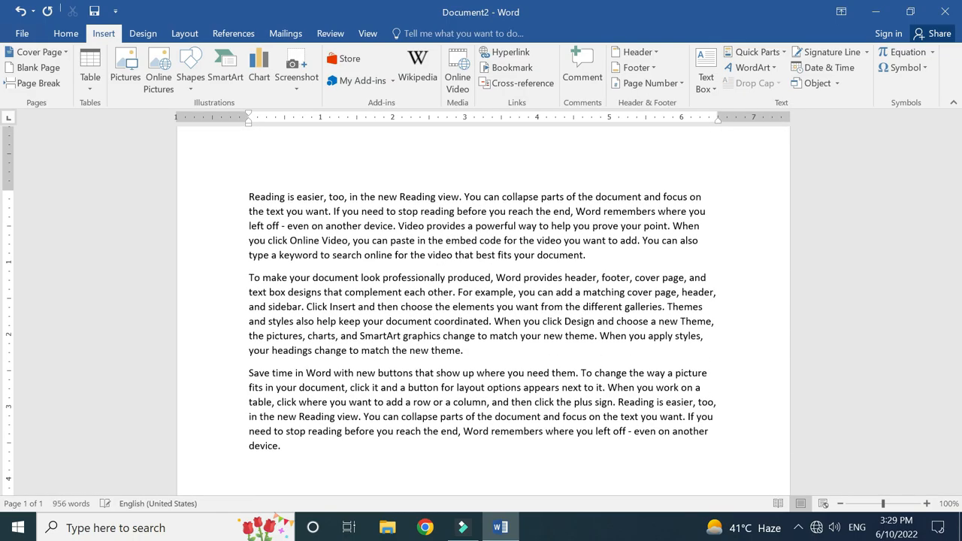
# Look through the generated sample text from its beginning to its end, including the break between the pages
pyautogui.scroll(18, 347, 337)
pyautogui.scroll(-20, 347, 338)
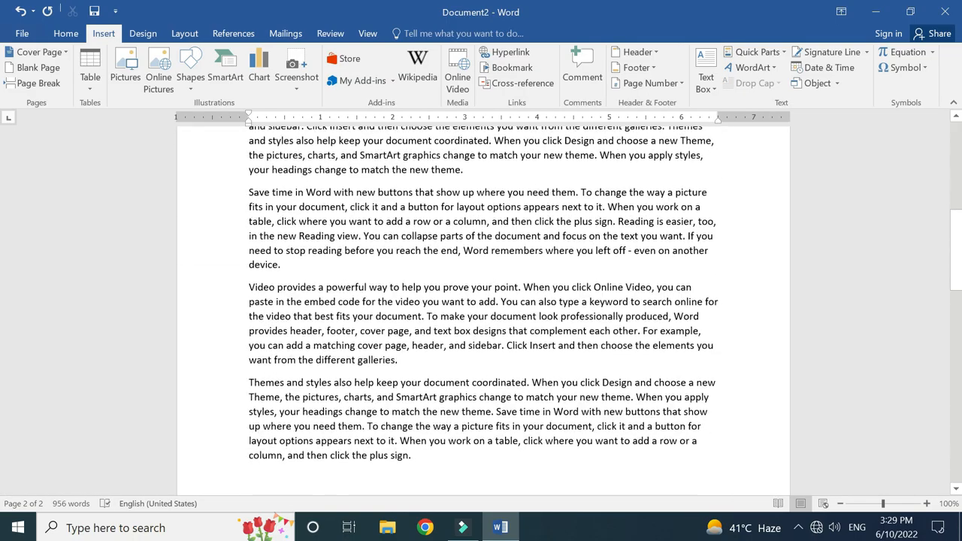
pyautogui.scroll(-3, 352, 344)
pyautogui.scroll(20, 352, 345)
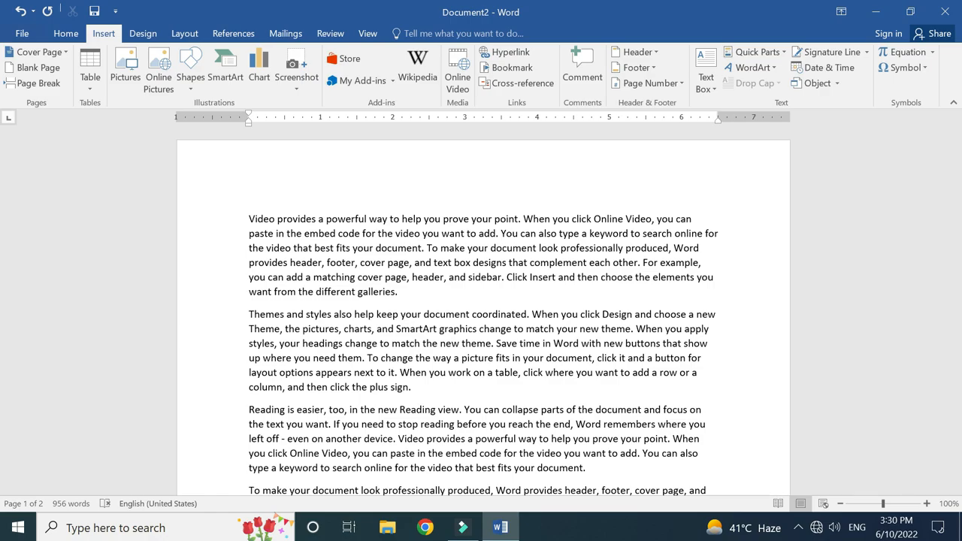
pyautogui.scroll(-5, 114, 432)
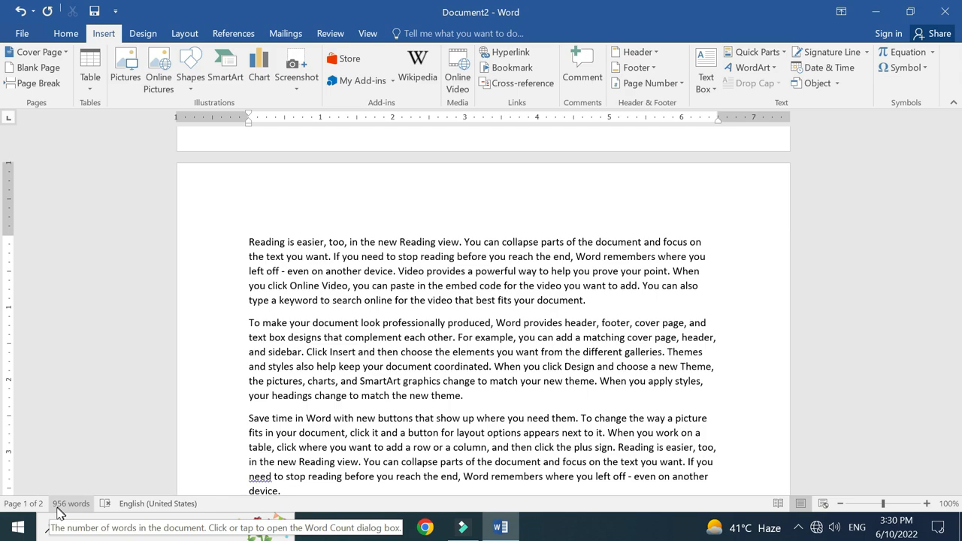
pyautogui.scroll(-4, 484, 308)
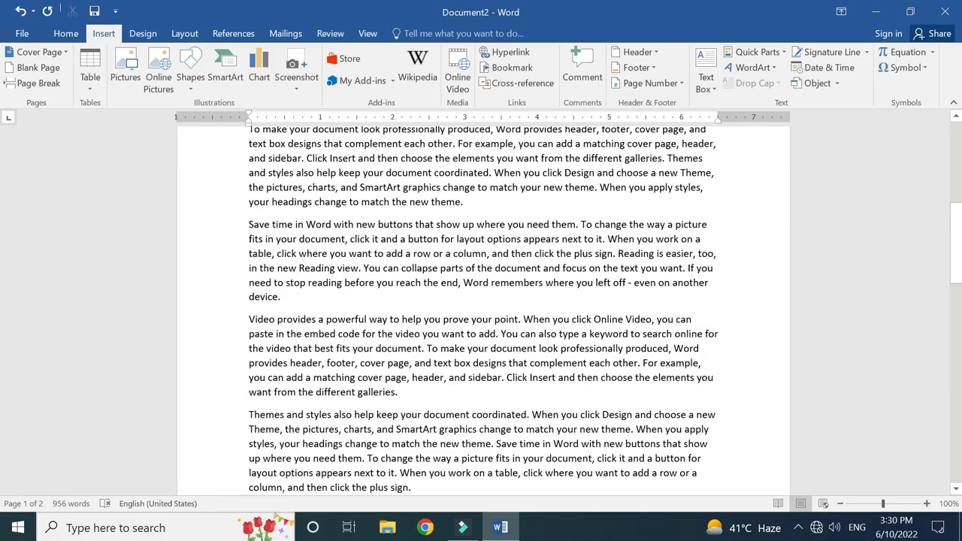
pyautogui.scroll(-5, 457, 337)
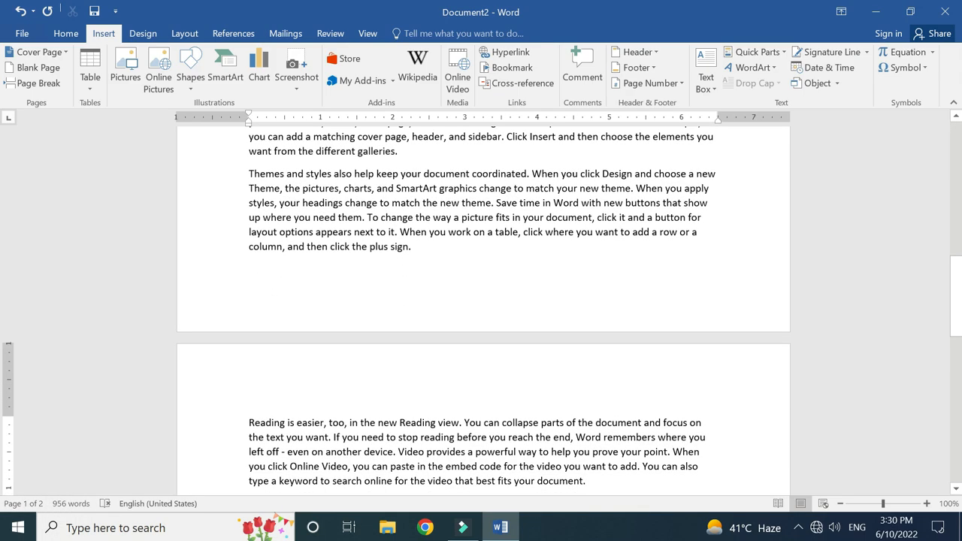
pyautogui.doubleClick(434, 341)
pyautogui.scroll(5, 434, 342)
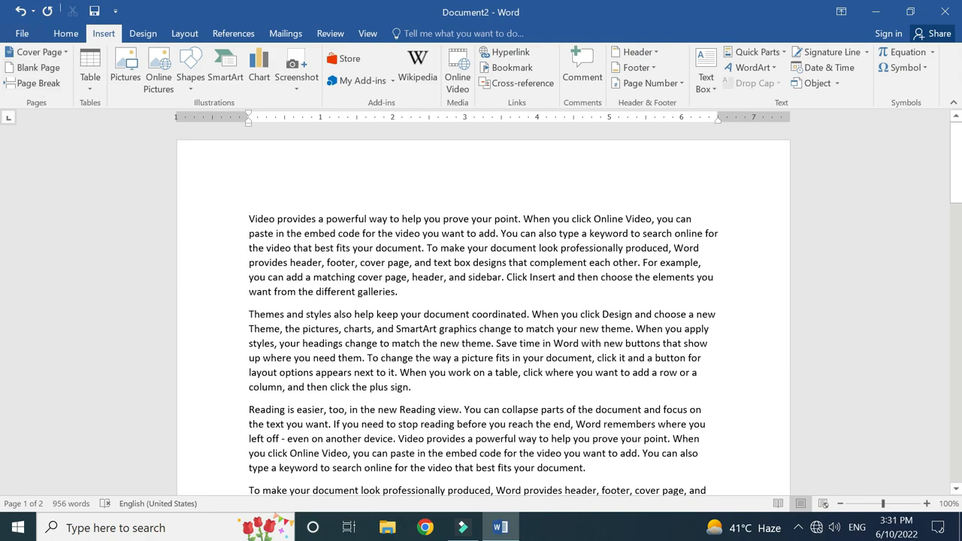
# Insert a blank page after the last paragraph on the first page, which ends with "click the plus sign."
pyautogui.scroll(-15, 484, 312)
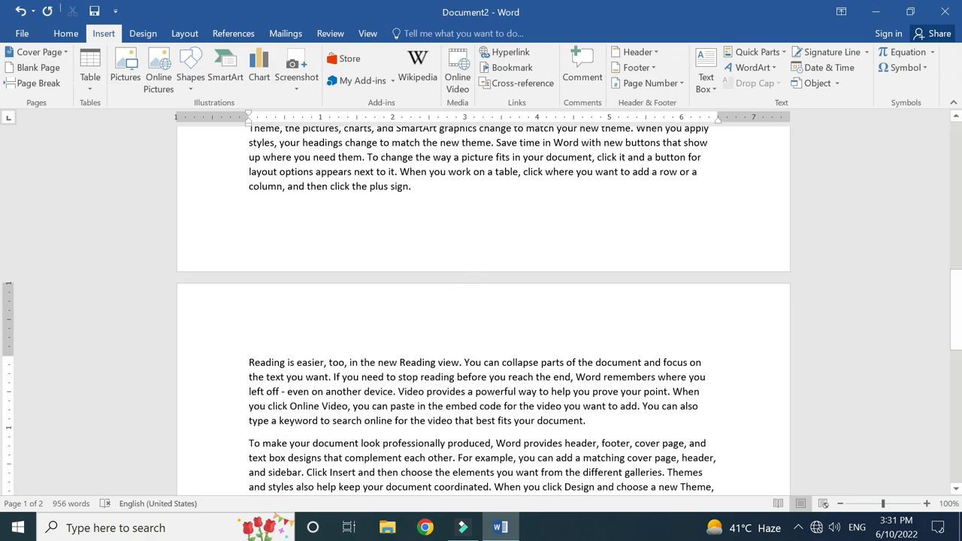
pyautogui.click(421, 186)
pyautogui.scroll(1, 421, 186)
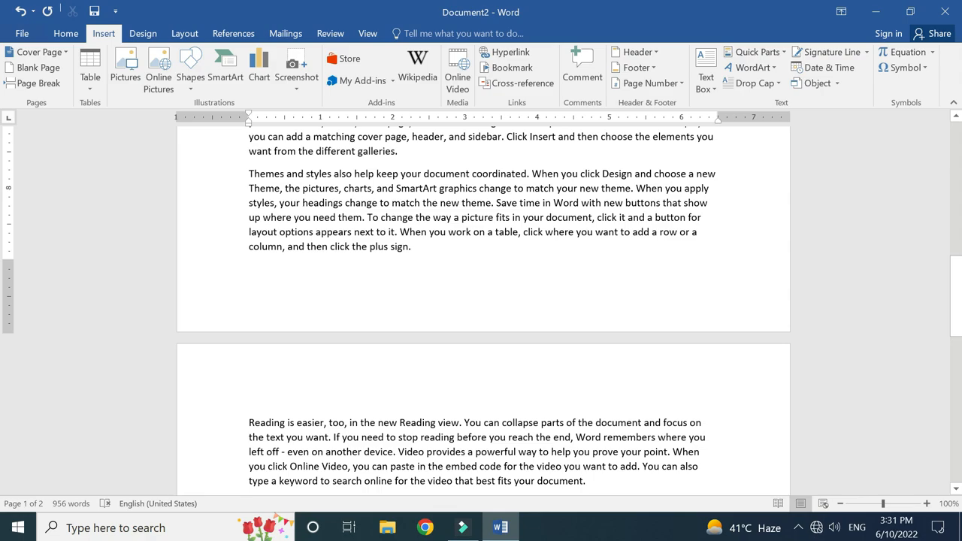
pyautogui.click(40, 70)
# Examine the inserted blank page and the text before and after it, including an overview of all pages at 40% zoom
pyautogui.scroll(-1, 455, 354)
pyautogui.scroll(4, 456, 354)
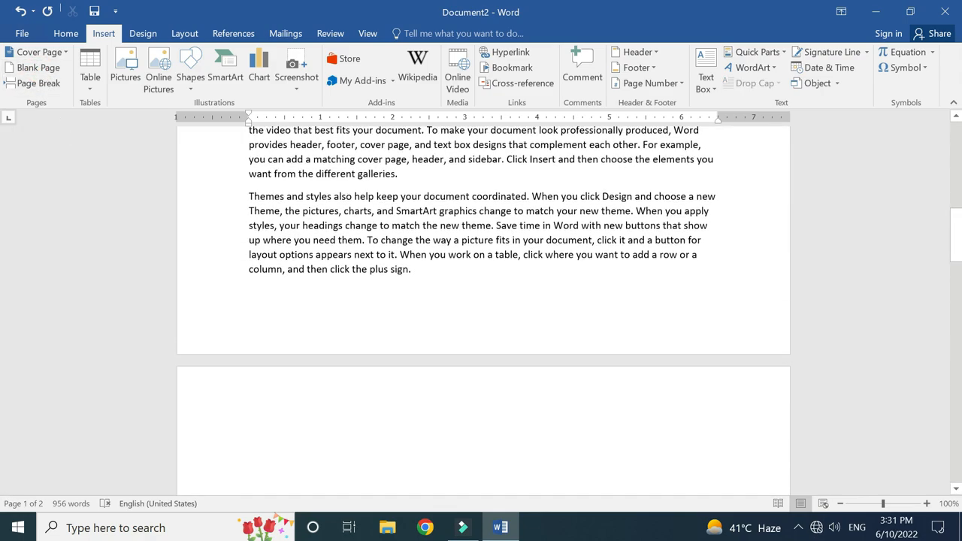
pyautogui.scroll(3, 409, 339)
pyautogui.scroll(-15, 408, 340)
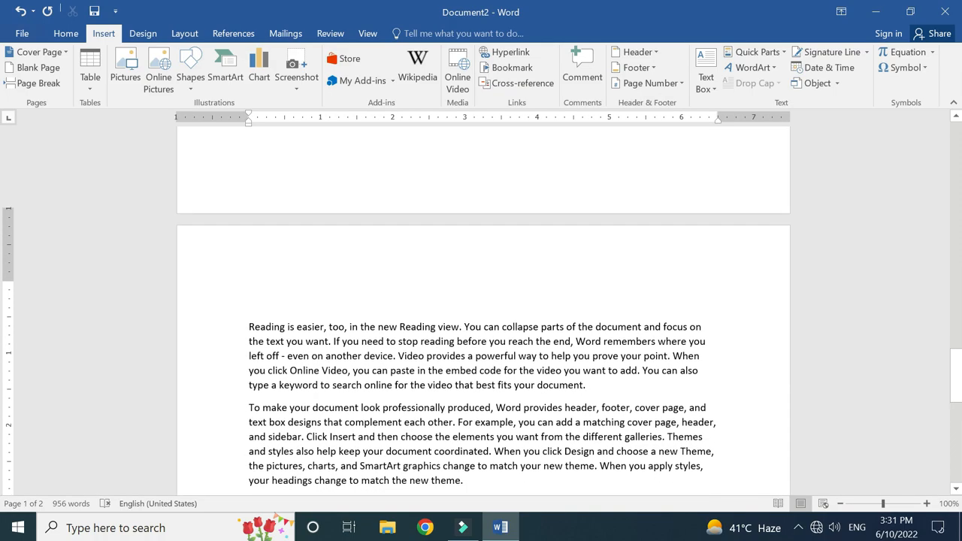
pyautogui.scroll(-3, 410, 301)
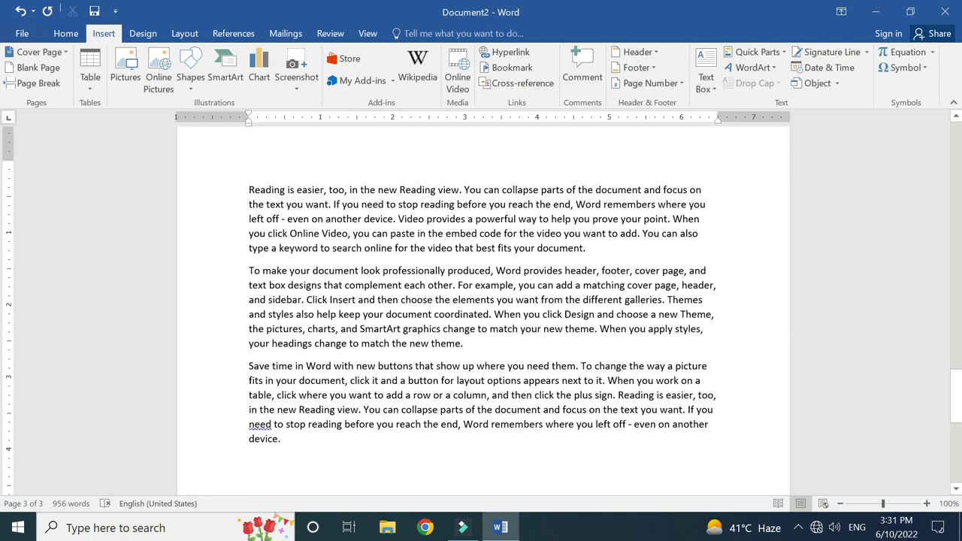
pyautogui.scroll(10, 380, 355)
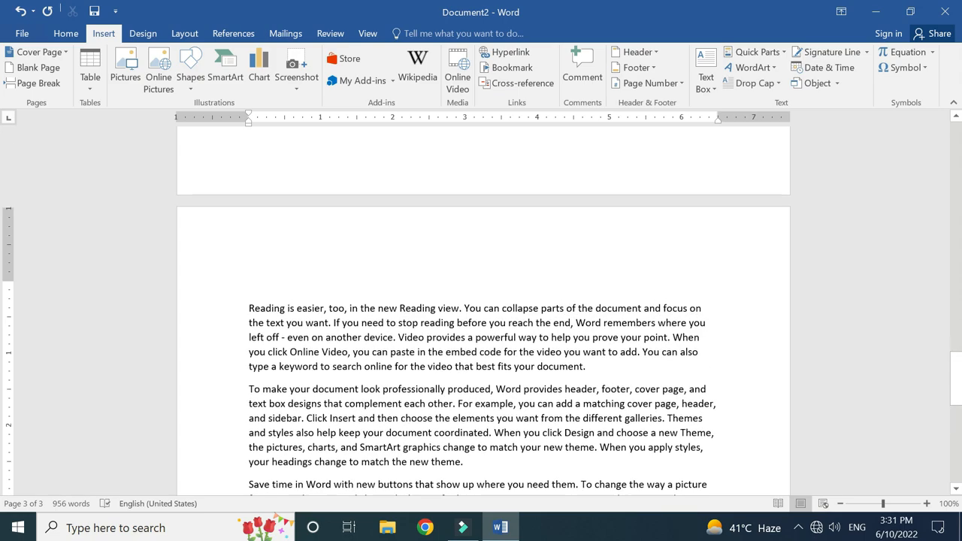
pyautogui.scroll(2, 380, 354)
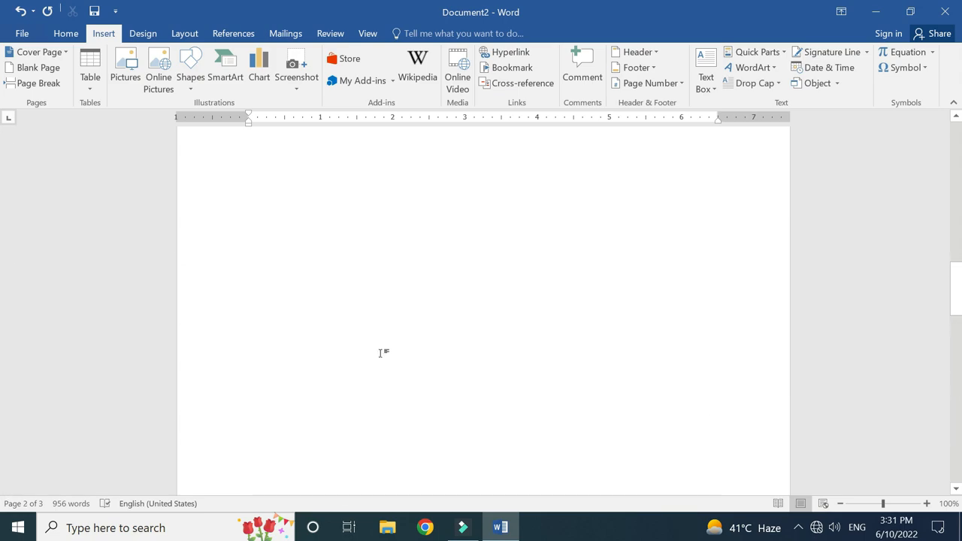
pyautogui.keyDown('ctrl'); pyautogui.scroll(-6, 380, 353); pyautogui.keyUp('ctrl')
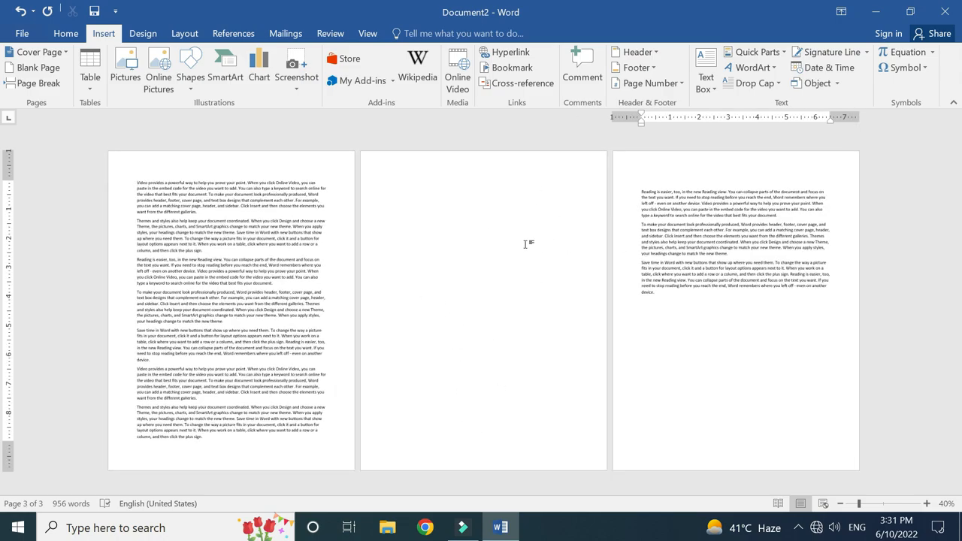
pyautogui.keyDown('ctrl'); pyautogui.scroll(6, 490, 261); pyautogui.keyUp('ctrl')
# Insert a blank page after the first-page paragraph ending with "even on another device." and review how the text splits around it
pyautogui.scroll(-10, 490, 261)
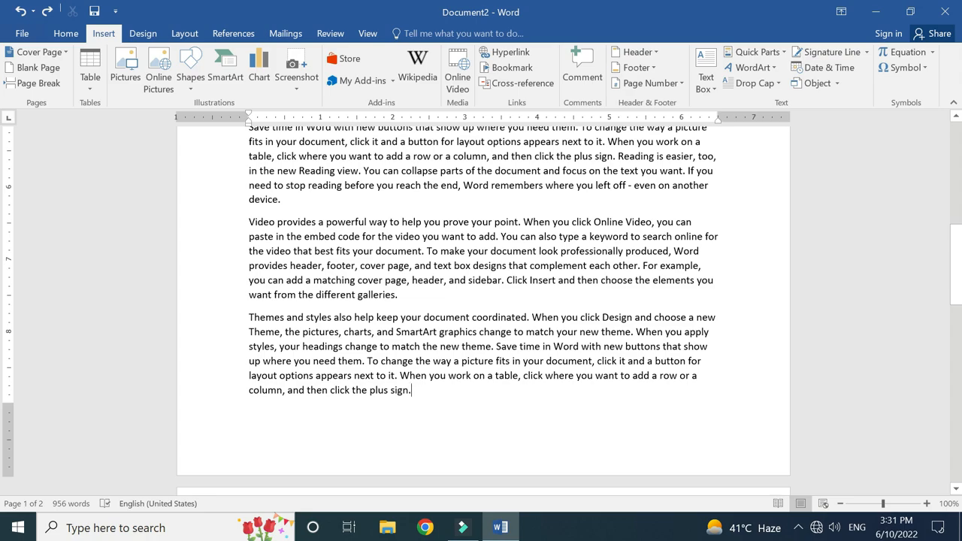
pyautogui.click(287, 199)
pyautogui.scroll(-4, 484, 301)
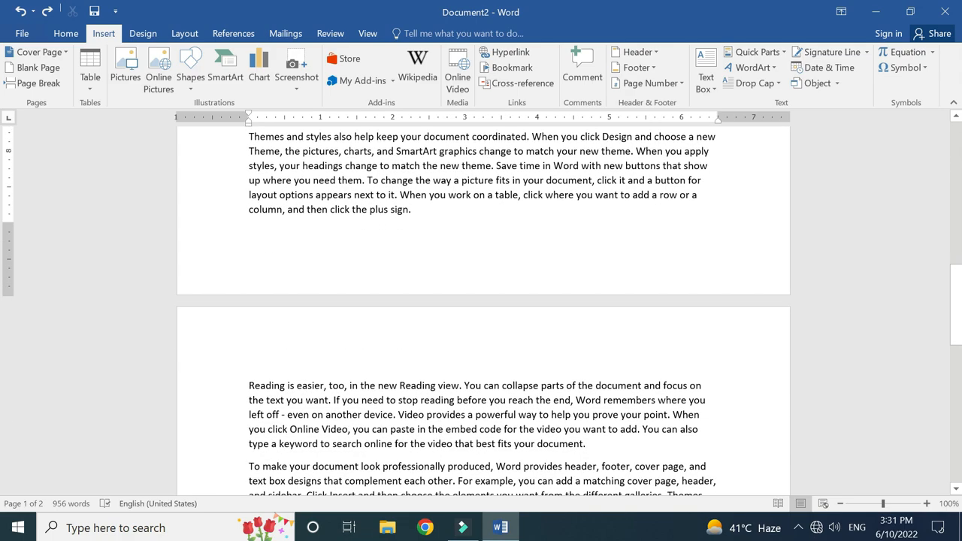
pyautogui.scroll(5, 484, 300)
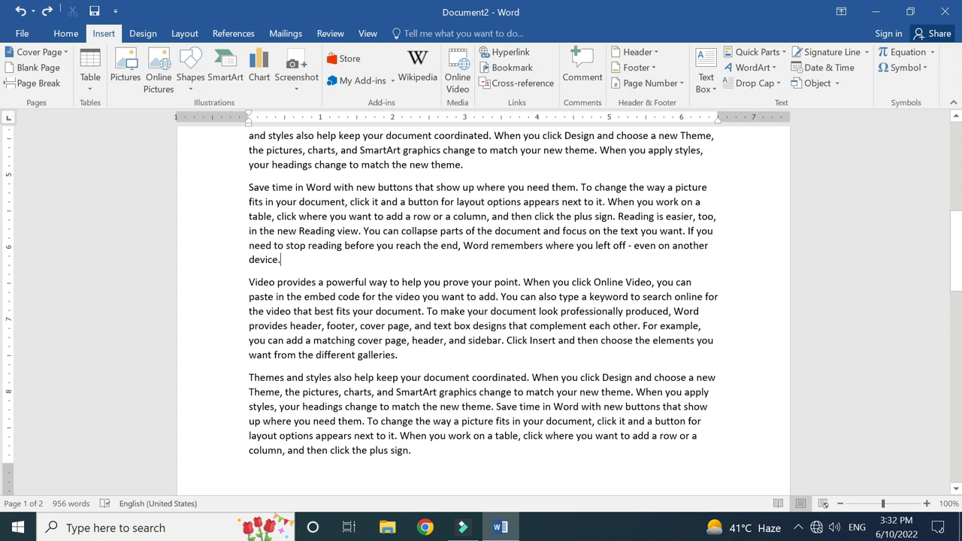
pyautogui.click(39, 74)
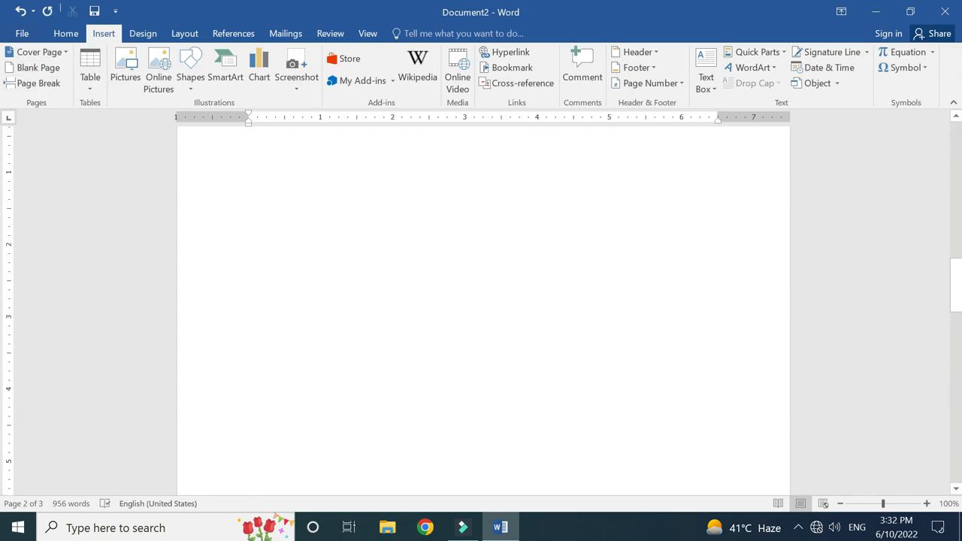
pyautogui.scroll(-20, 483, 309)
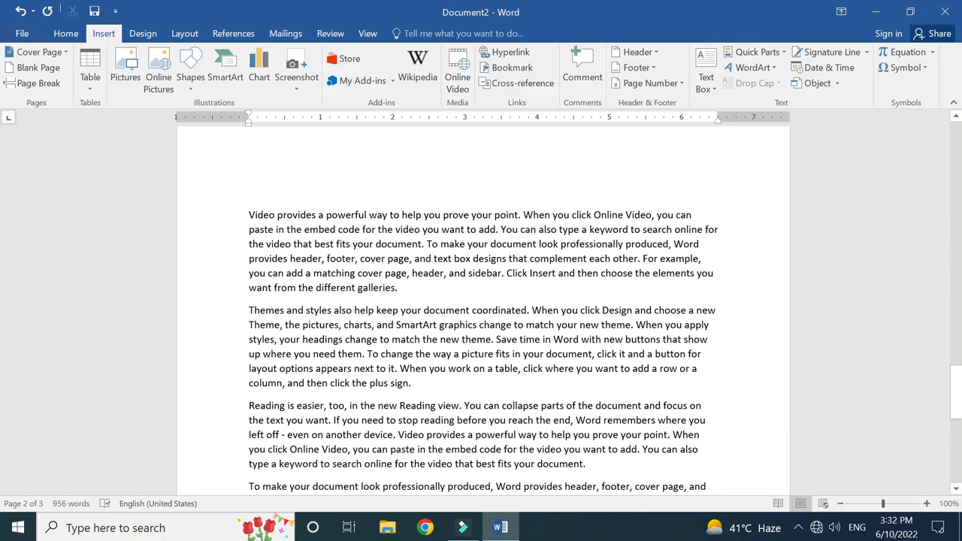
pyautogui.scroll(-3, 377, 296)
pyautogui.scroll(9, 376, 297)
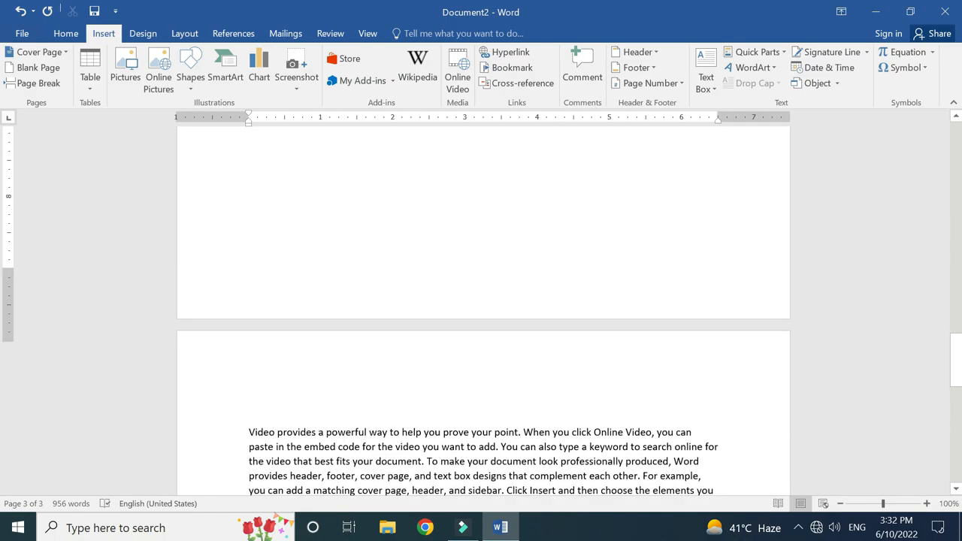
pyautogui.scroll(-5, 376, 297)
pyautogui.scroll(-1, 376, 297)
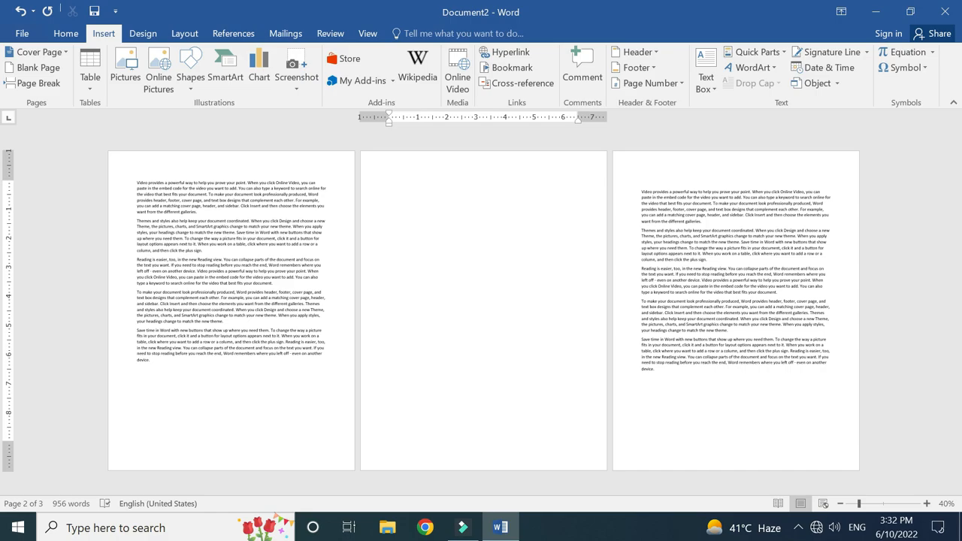
# Remove the blank second page by deleting its empty content, and set the zoom to 100%
pyautogui.moveTo(449, 195); pyautogui.dragTo(380, 177)
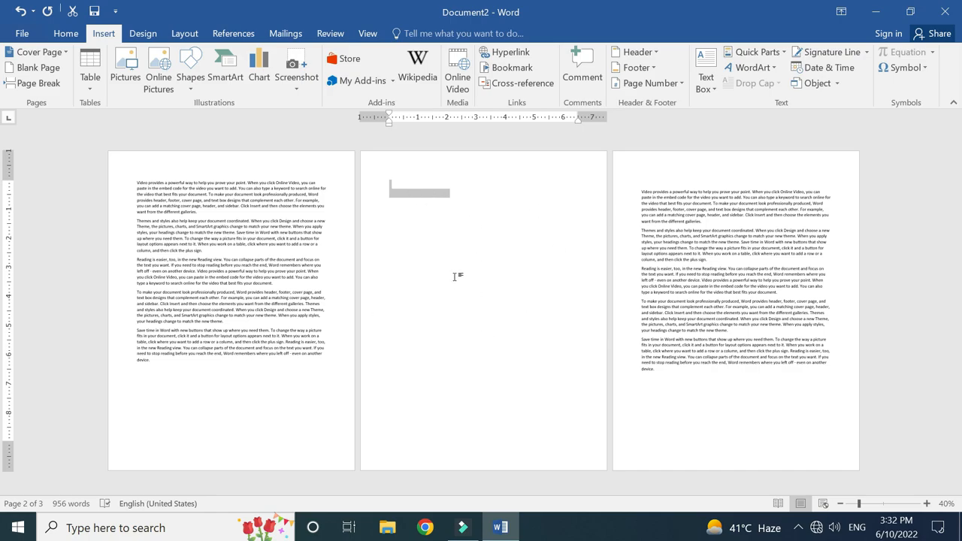
pyautogui.press('Delete')
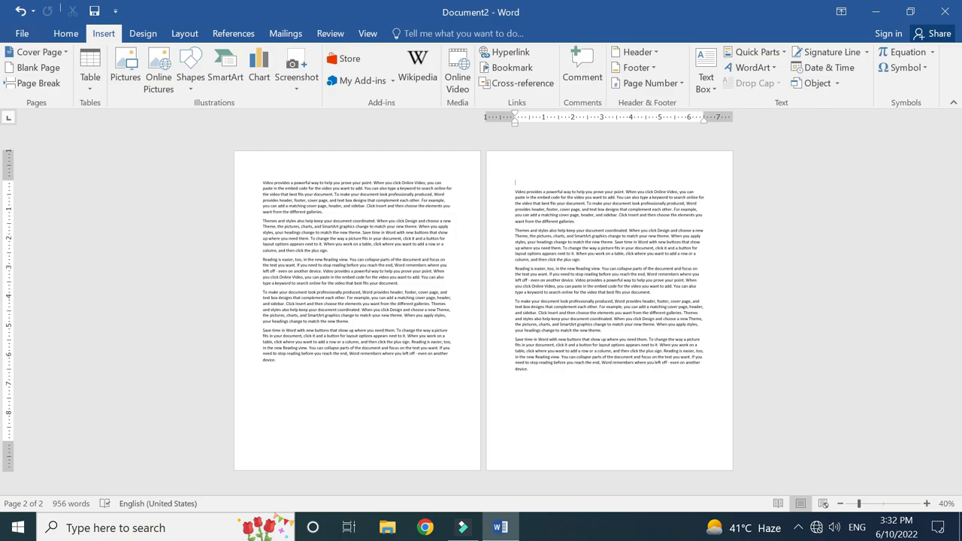
pyautogui.scroll(4, 481, 309)
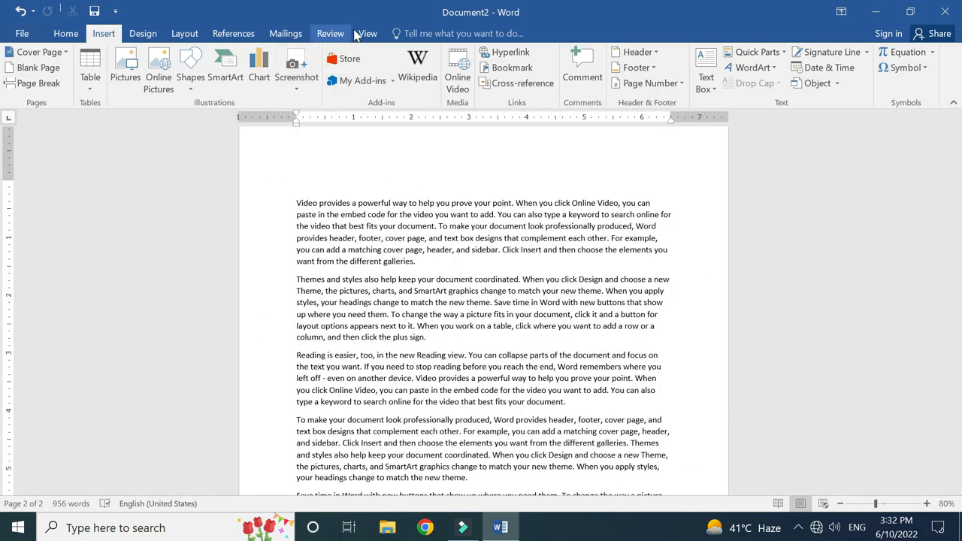
pyautogui.click(367, 33)
pyautogui.click(272, 73)
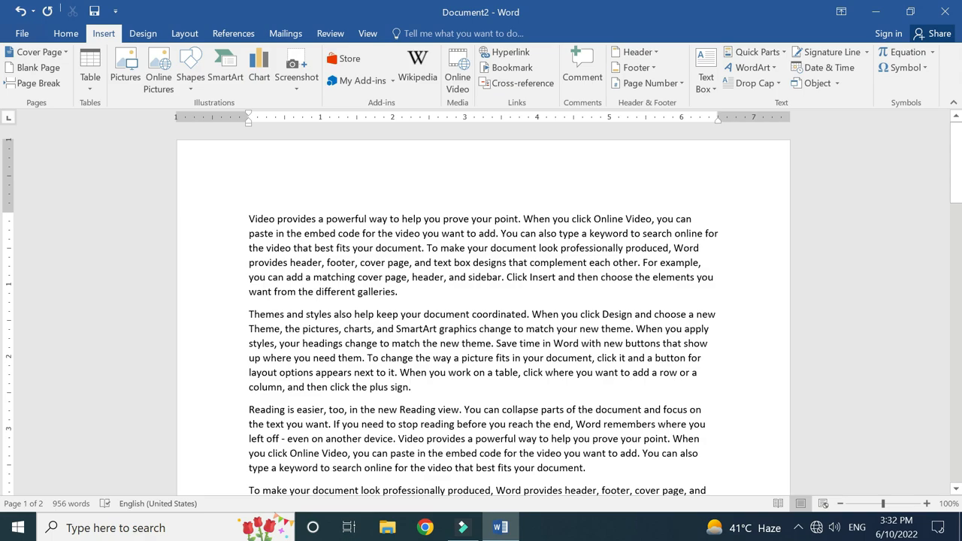
# Insert a page break after the fifth paragraph on the first page, which ends with "even on another device."
pyautogui.scroll(-7, 484, 308)
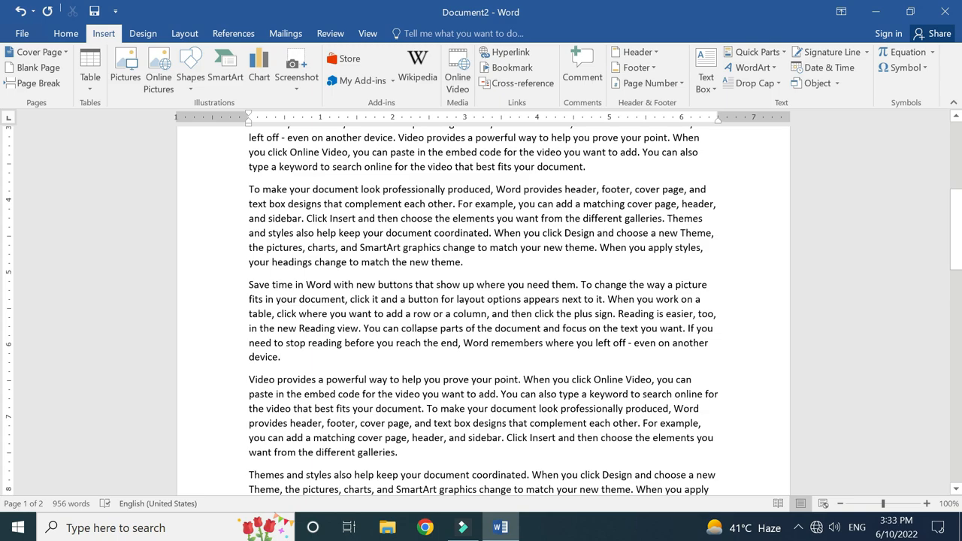
pyautogui.click(288, 356)
pyautogui.scroll(-4, 483, 308)
pyautogui.scroll(4, 483, 308)
pyautogui.scroll(-2, 484, 309)
pyautogui.scroll(-2, 483, 308)
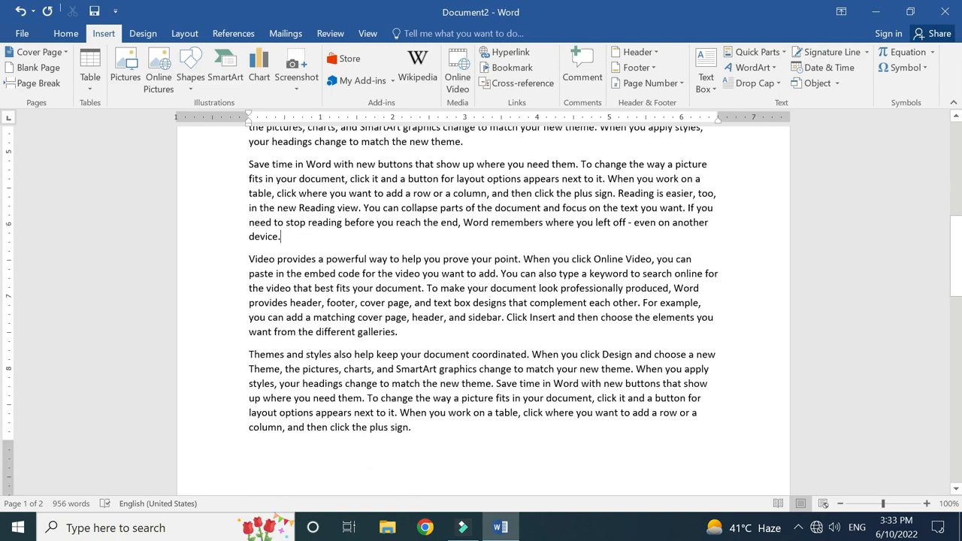
pyautogui.scroll(-4, 484, 308)
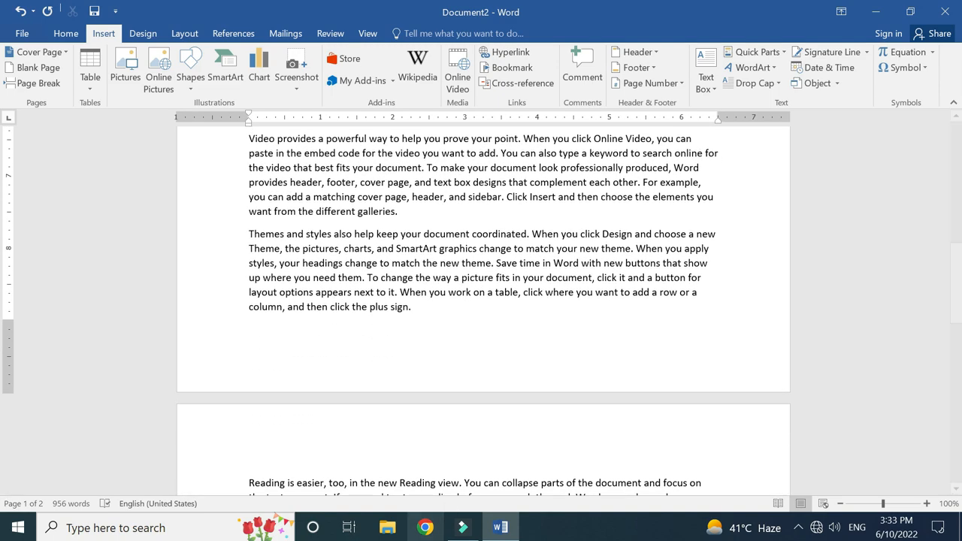
pyautogui.scroll(4, 483, 308)
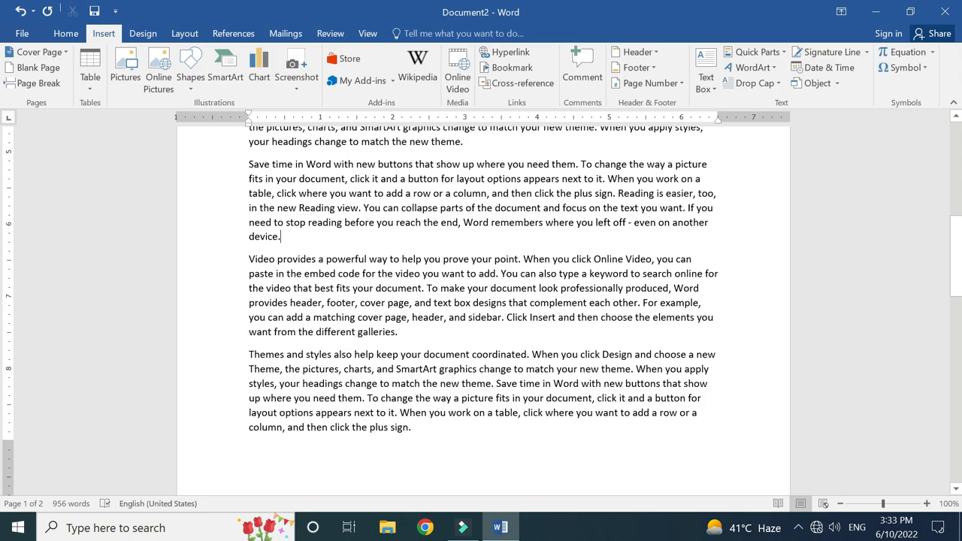
pyautogui.click(10, 83)
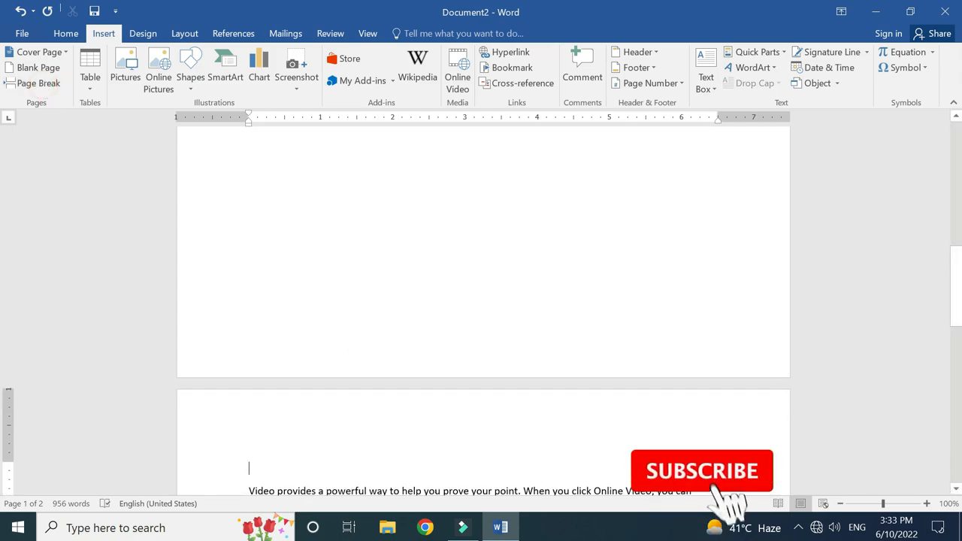
# Examine the text before and after the page break, from the start of the document to its last paragraph
pyautogui.scroll(3, 211, 304)
pyautogui.scroll(-3, 382, 356)
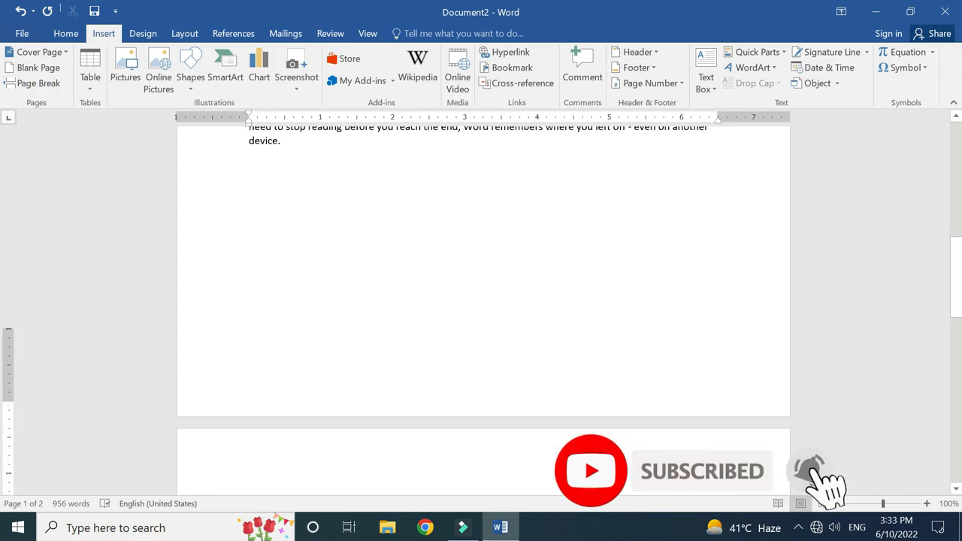
pyautogui.scroll(-10, 481, 301)
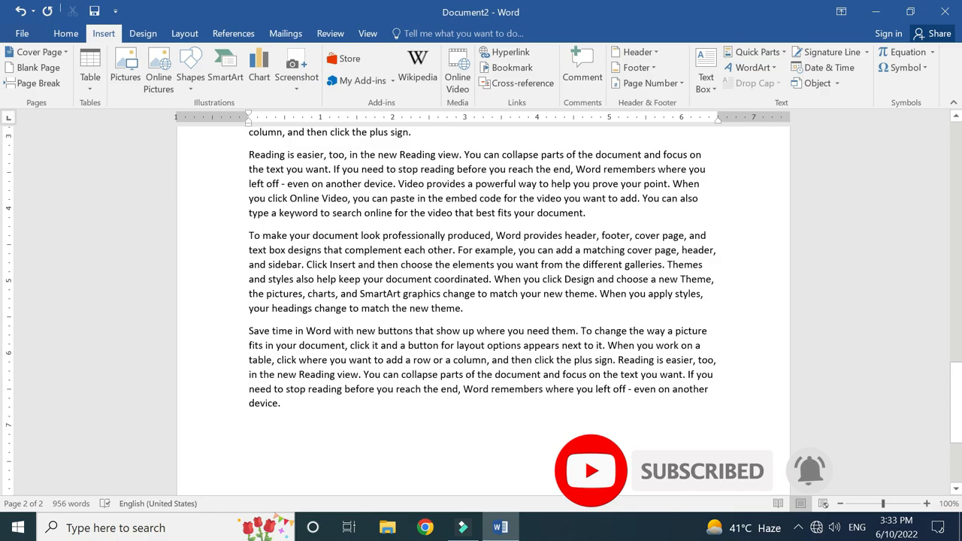
pyautogui.scroll(10, 376, 353)
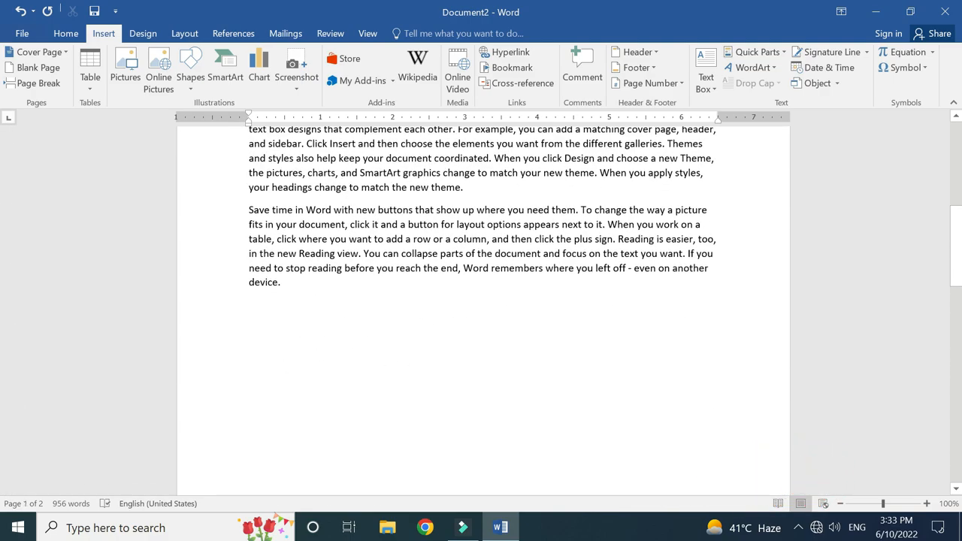
pyautogui.scroll(7, 409, 327)
pyautogui.scroll(-8, 445, 326)
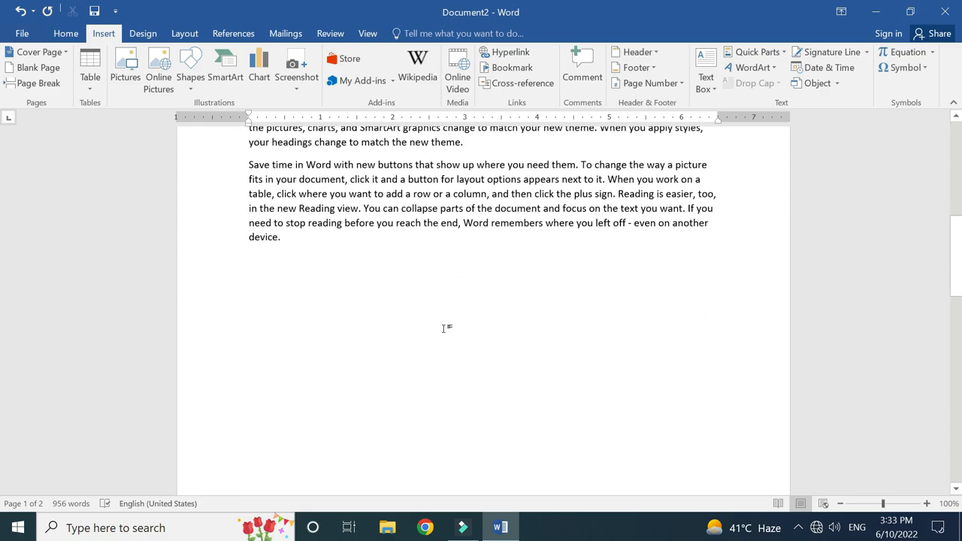
pyautogui.scroll(3, 445, 327)
pyautogui.scroll(7, 484, 309)
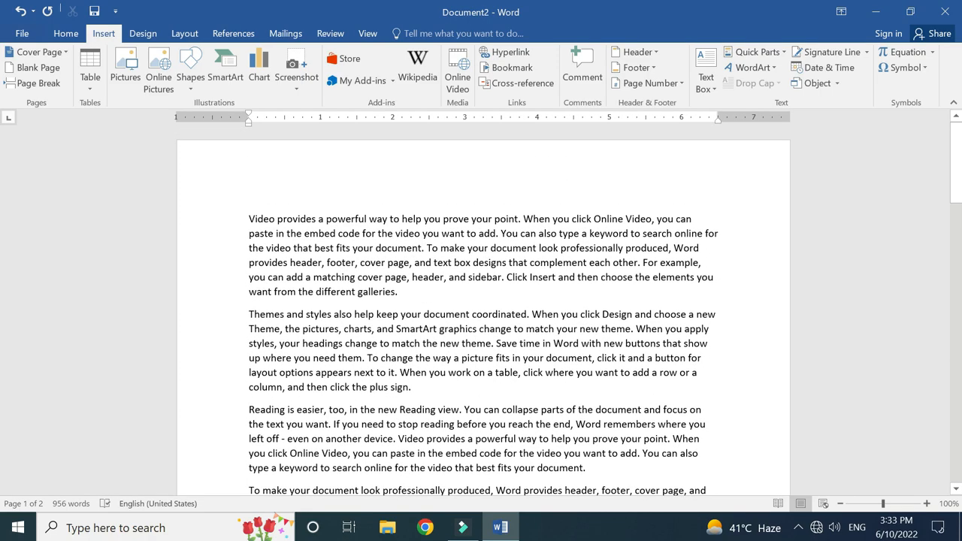
# Insert a page break after the document's second paragraph, which ends with "click the plus sign.", and look over the divided pages
pyautogui.scroll(-5, 484, 308)
pyautogui.scroll(5, 484, 308)
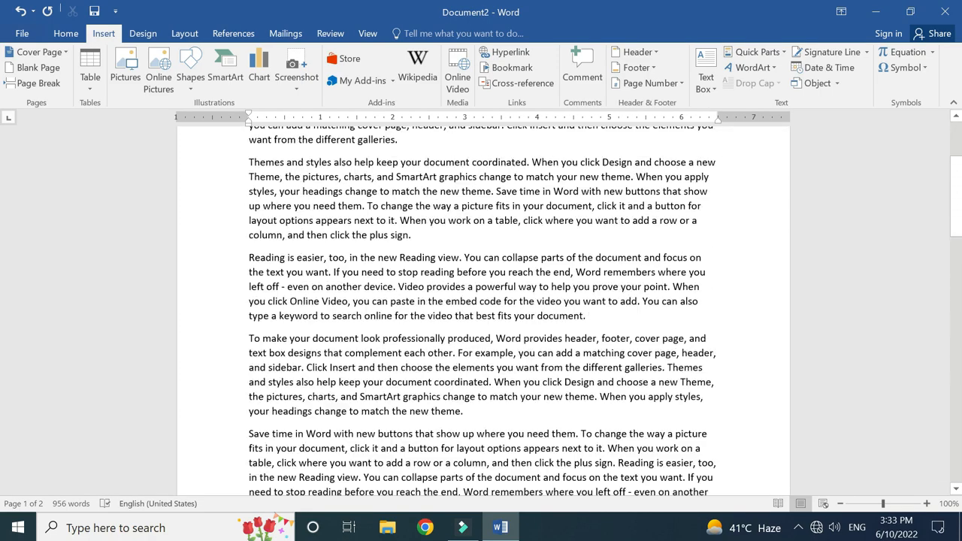
pyautogui.click(413, 388)
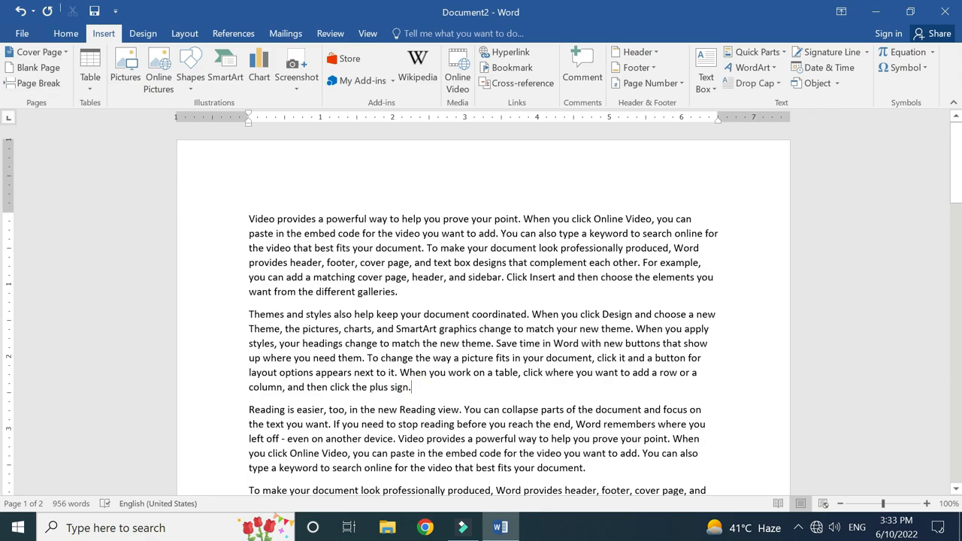
pyautogui.click(38, 84)
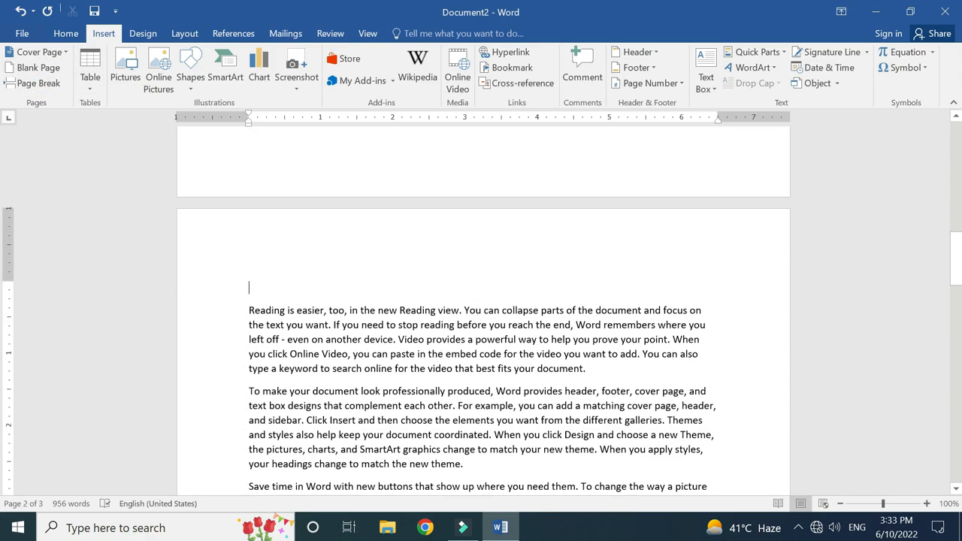
pyautogui.scroll(-7, 430, 390)
pyautogui.scroll(12, 430, 389)
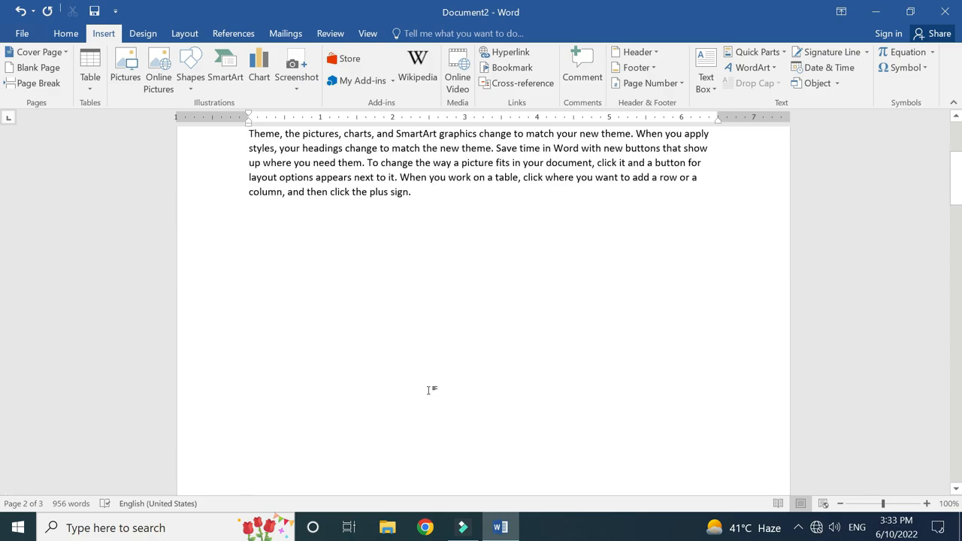
pyautogui.scroll(4, 428, 390)
pyautogui.scroll(-20, 428, 390)
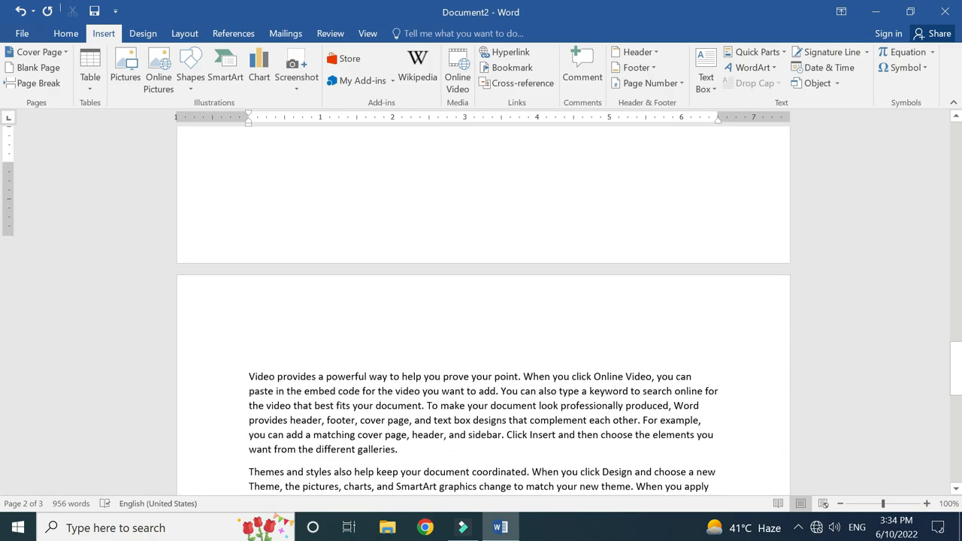
pyautogui.scroll(-6, 428, 390)
pyautogui.scroll(20, 428, 391)
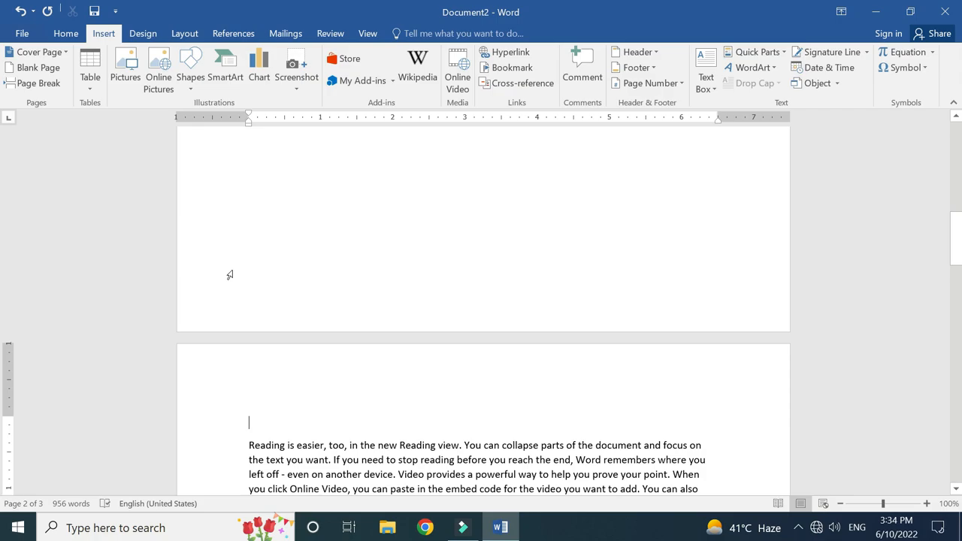